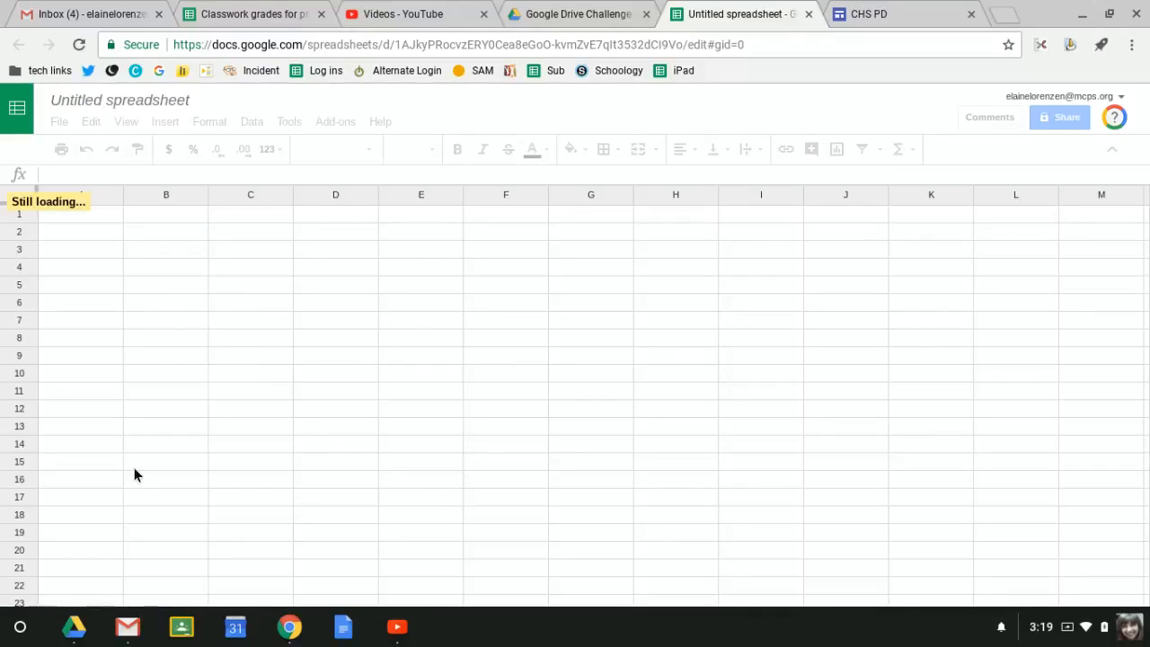
# Switch to the Classwork grades for practice spreadsheet.
pyautogui.click(234, 16)
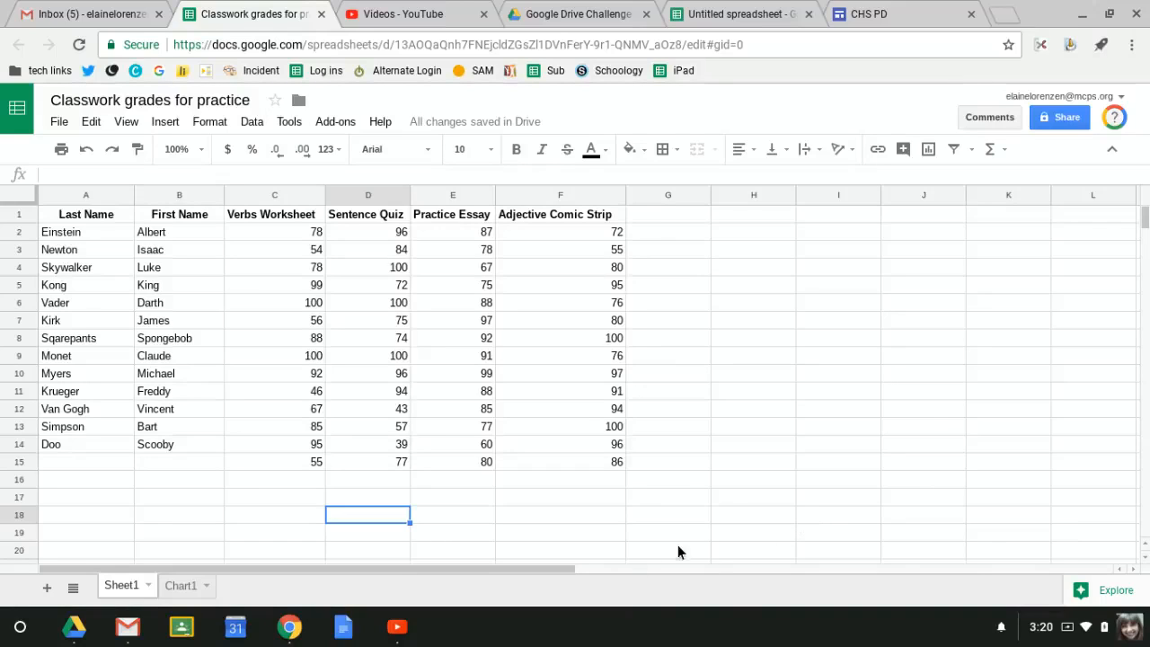
pyautogui.click(675, 496)
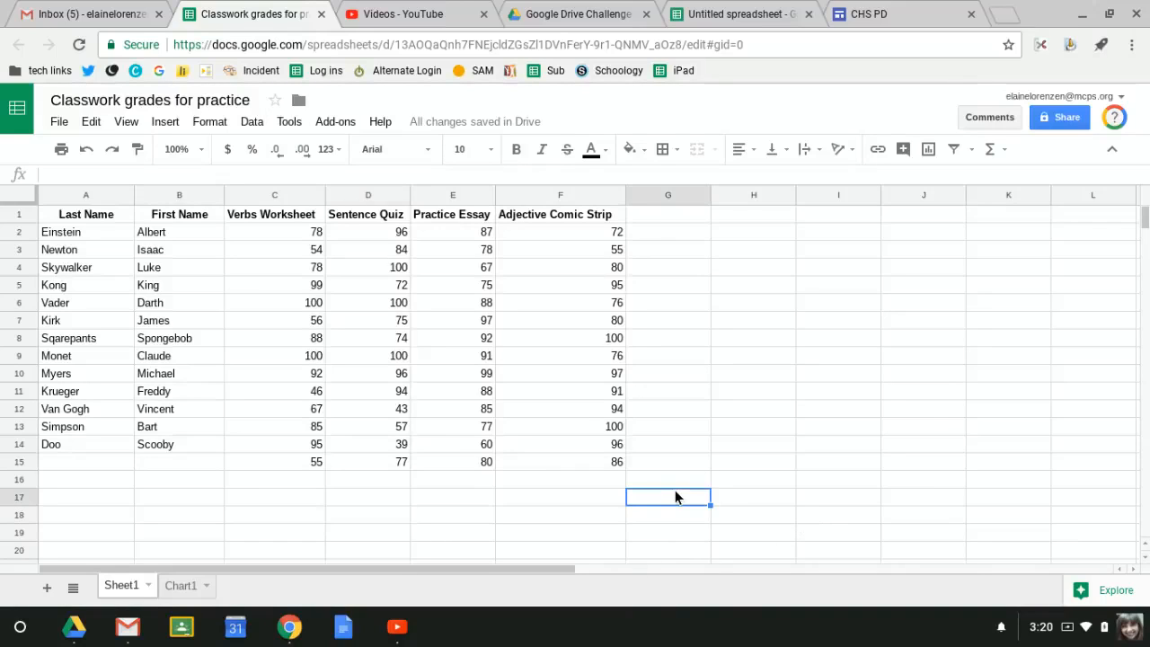
pyautogui.click(743, 357)
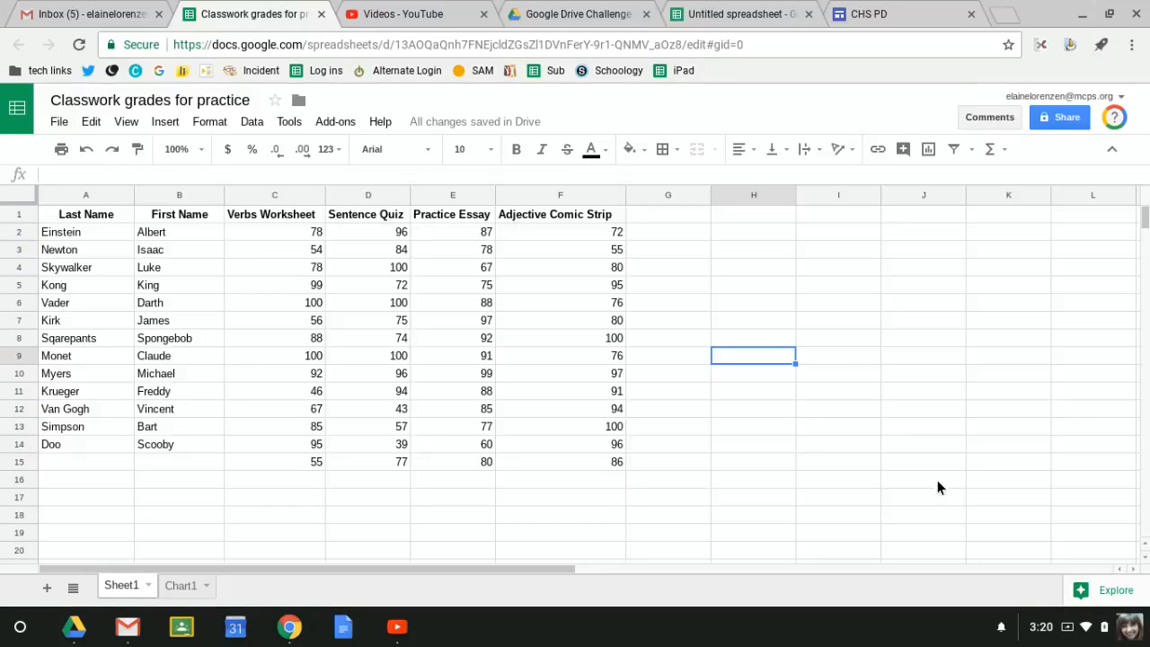
pyautogui.click(741, 428)
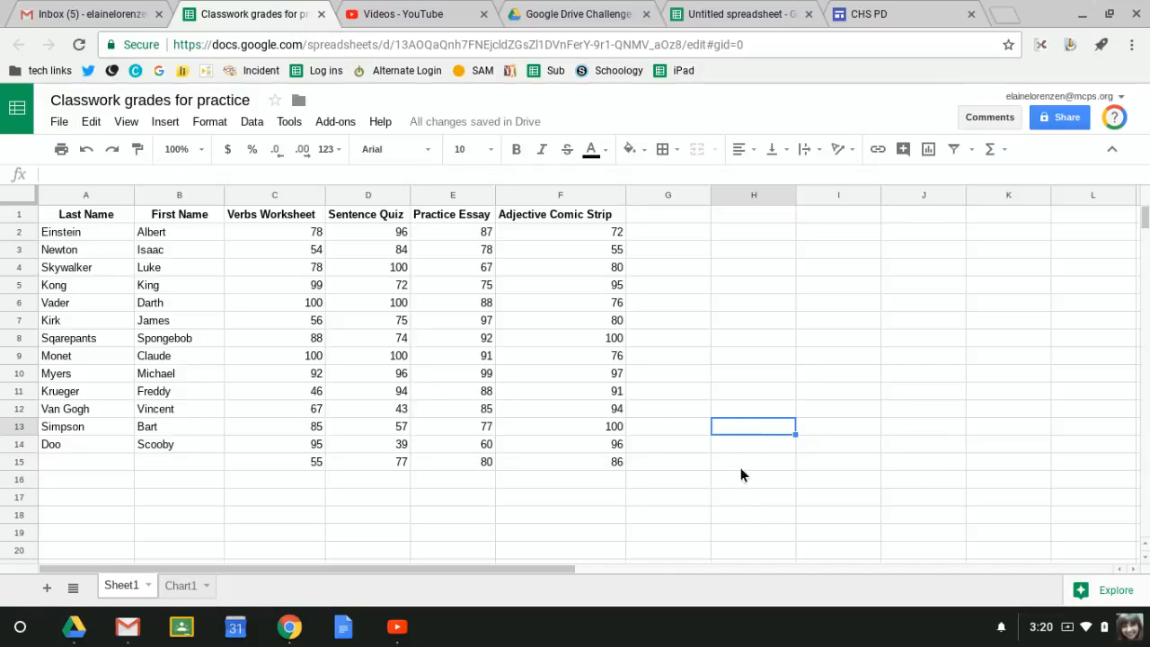
pyautogui.click(737, 516)
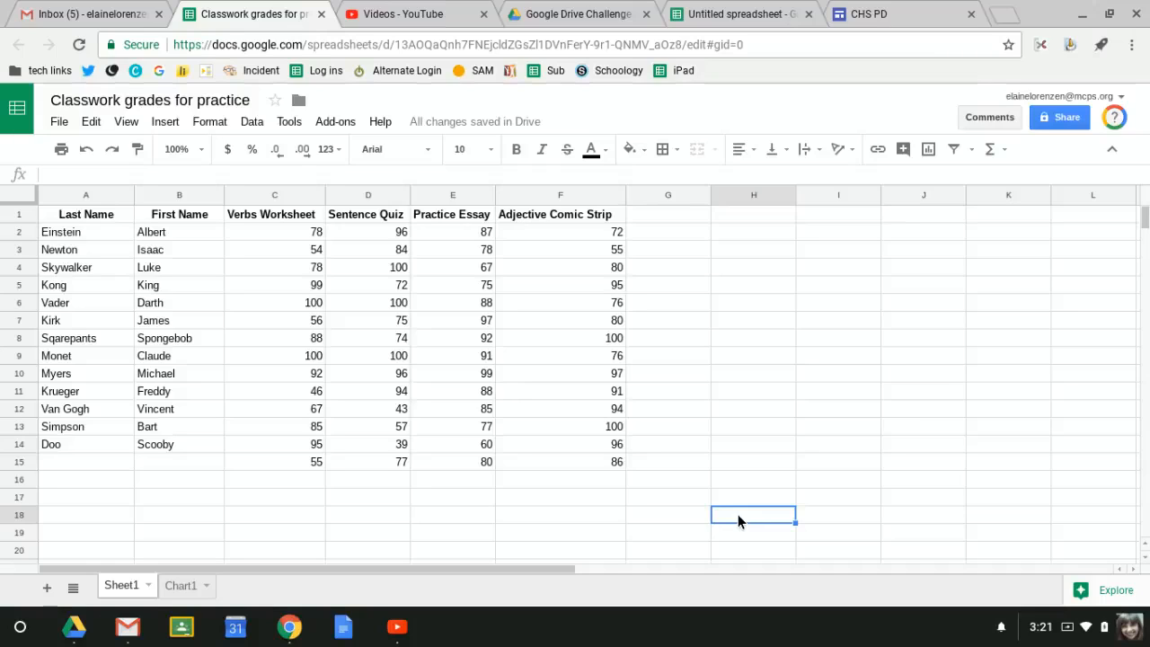
# Fill in row 15 with the last name Wayne in column A and the first name Bruce in column B.
pyautogui.click(77, 320)
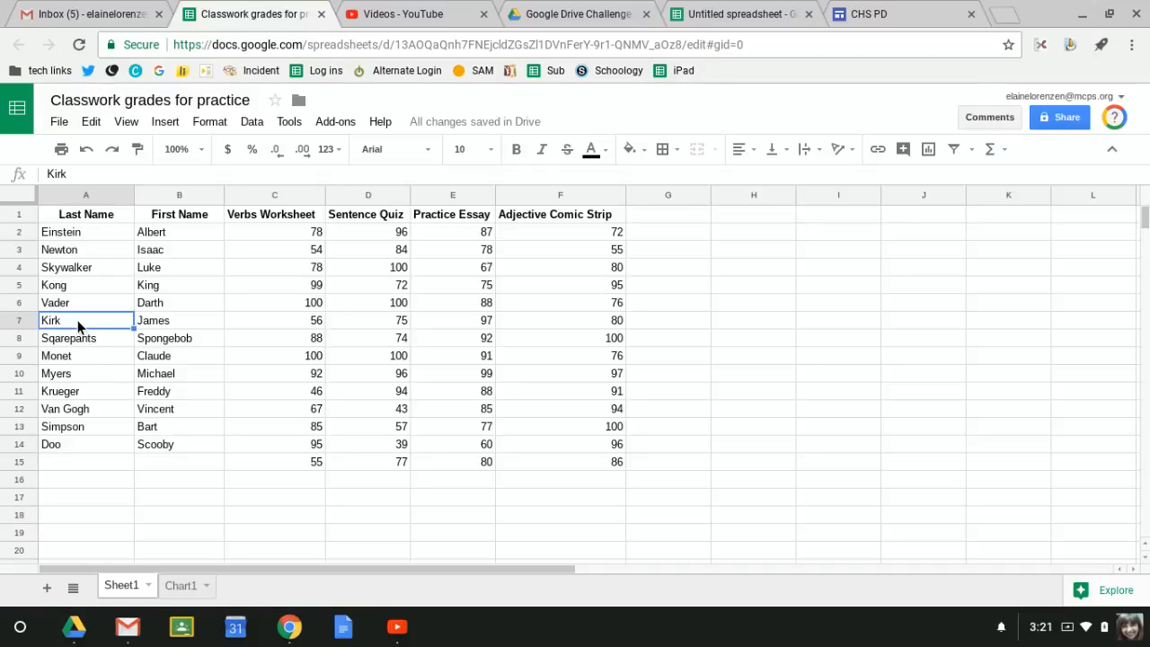
pyautogui.click(83, 172)
pyautogui.click(93, 462)
pyautogui.write('W')
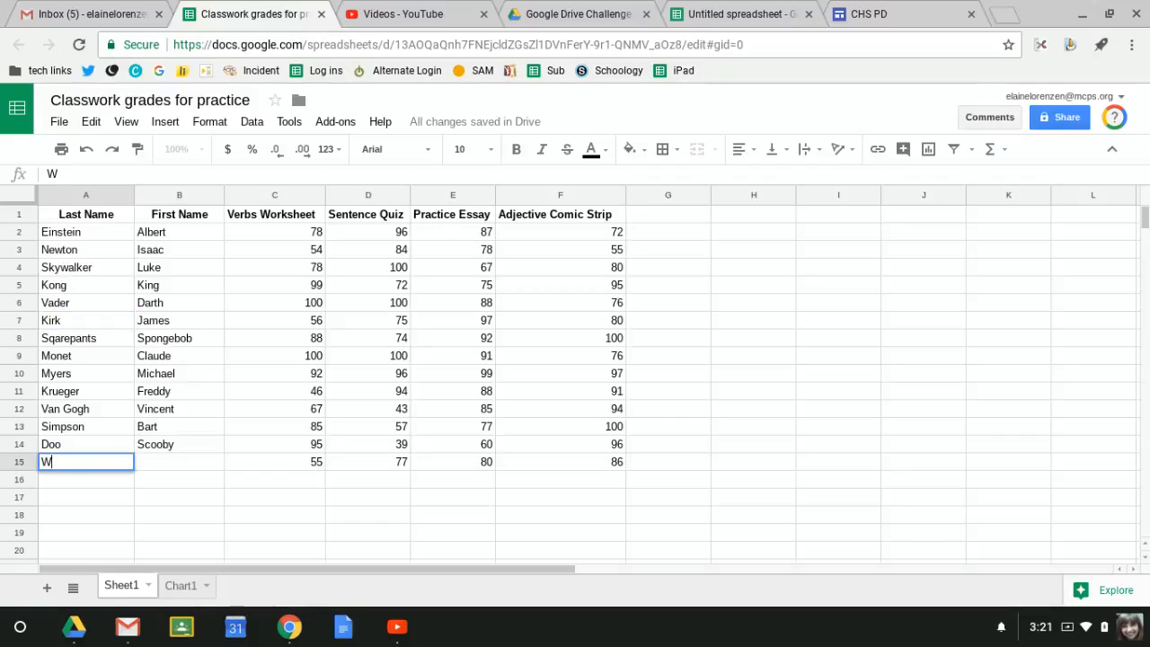
pyautogui.write('ayne')
pyautogui.press('Tab')
pyautogui.write('Bruc')
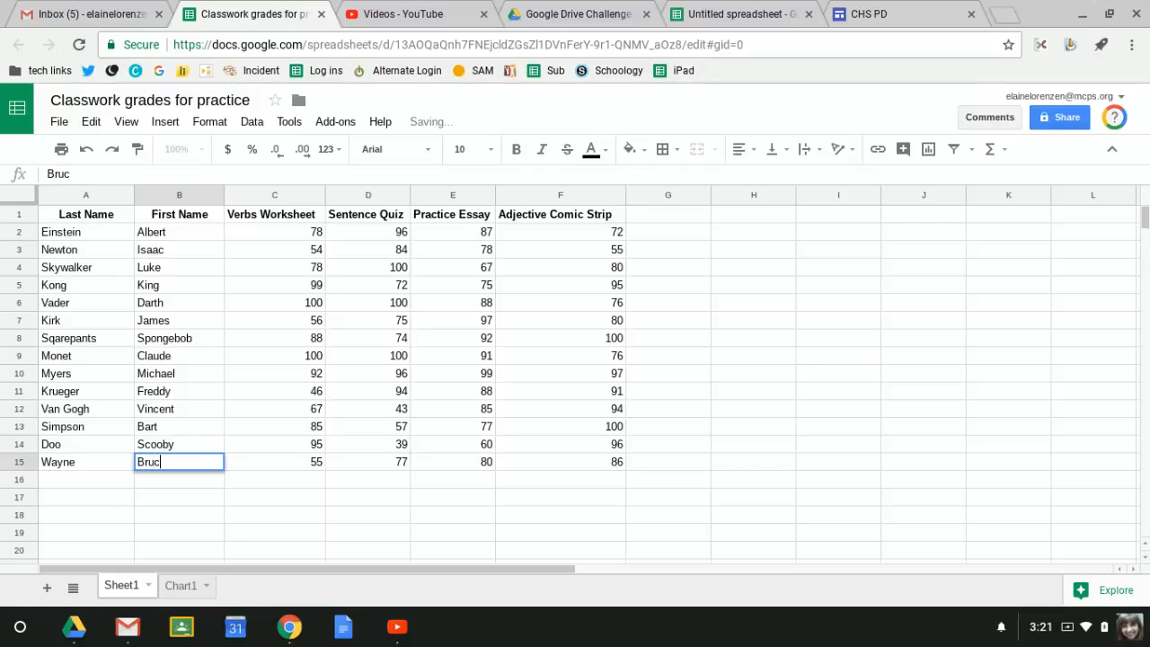
pyautogui.write('e')
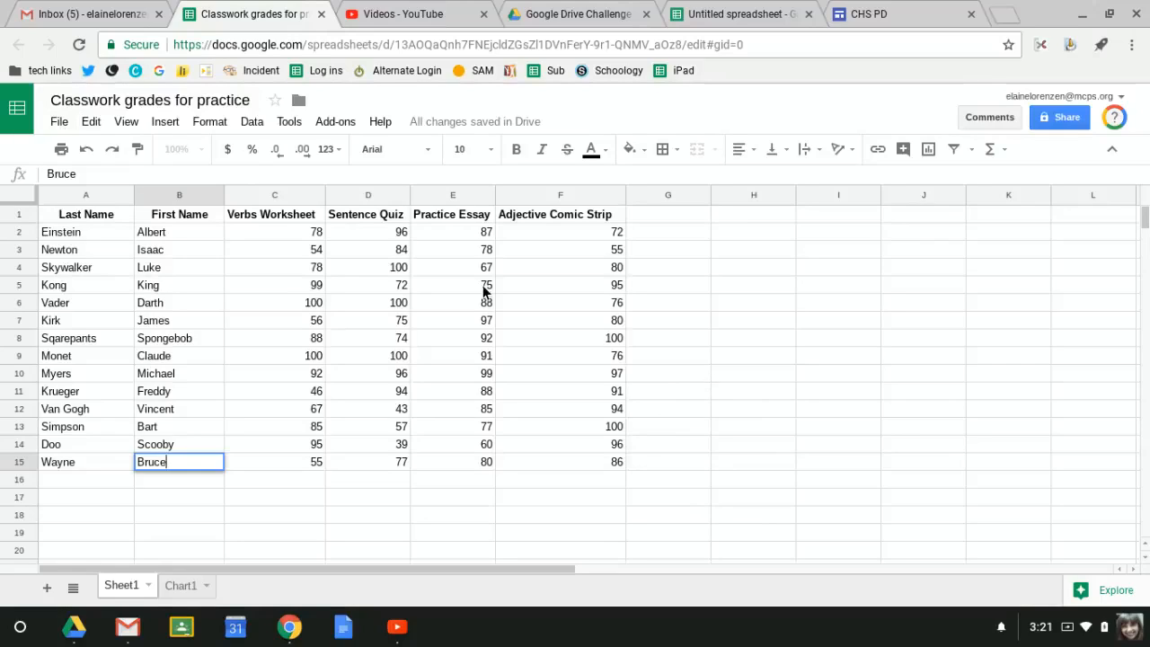
pyautogui.click(58, 119)
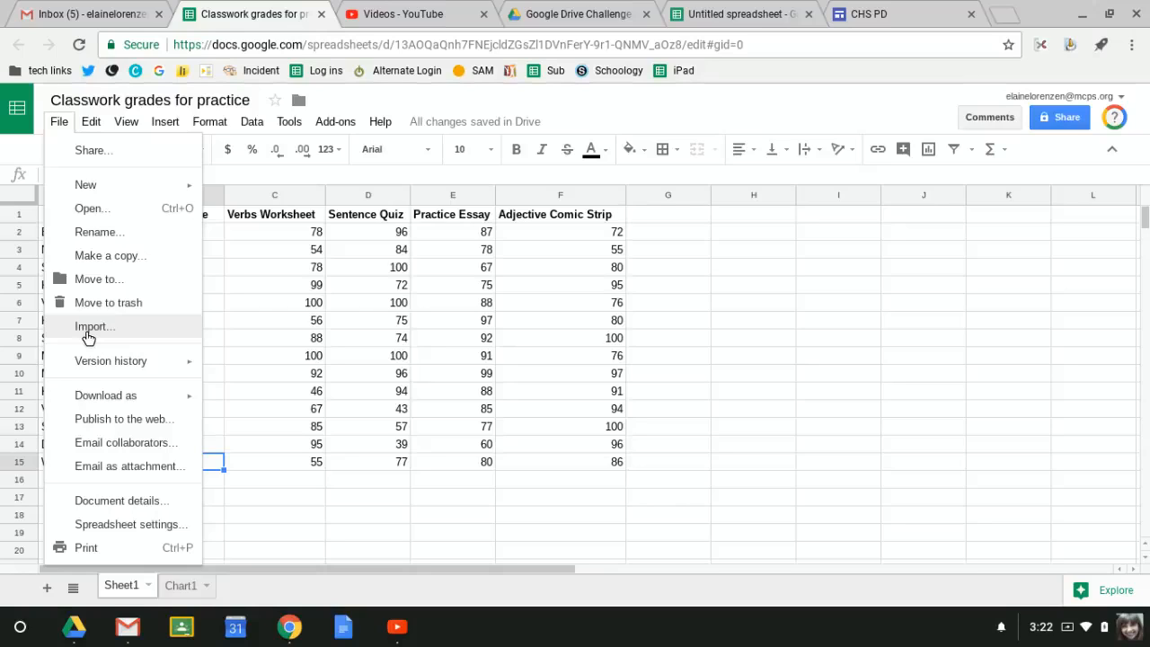
pyautogui.click(92, 121)
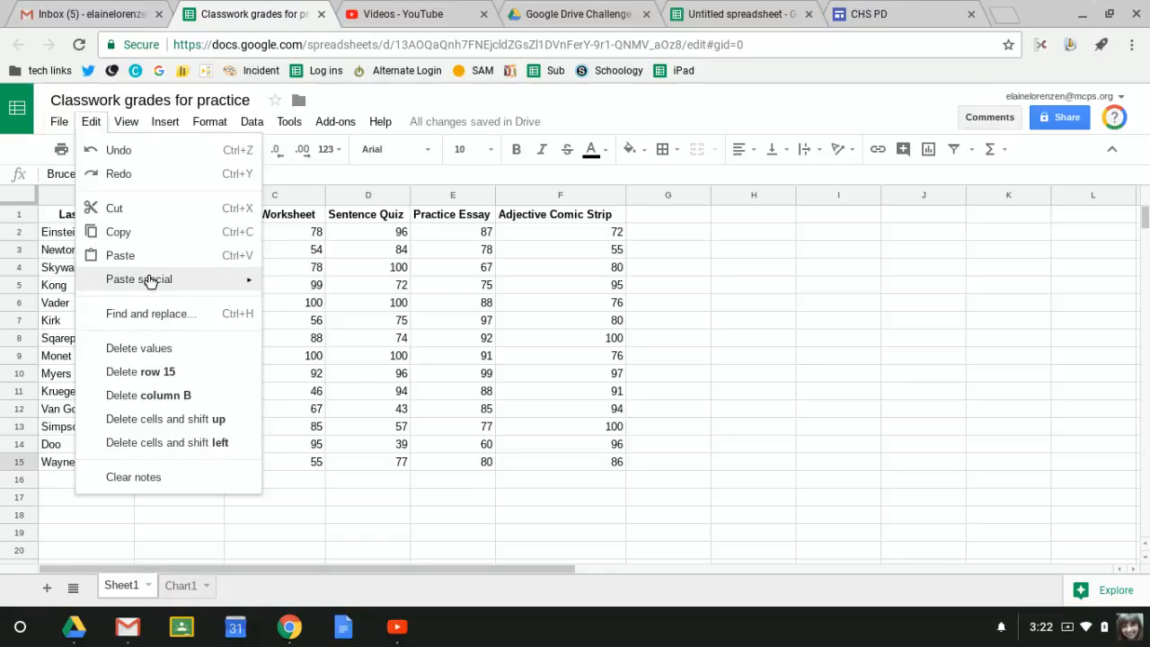
pyautogui.moveTo(151, 282)
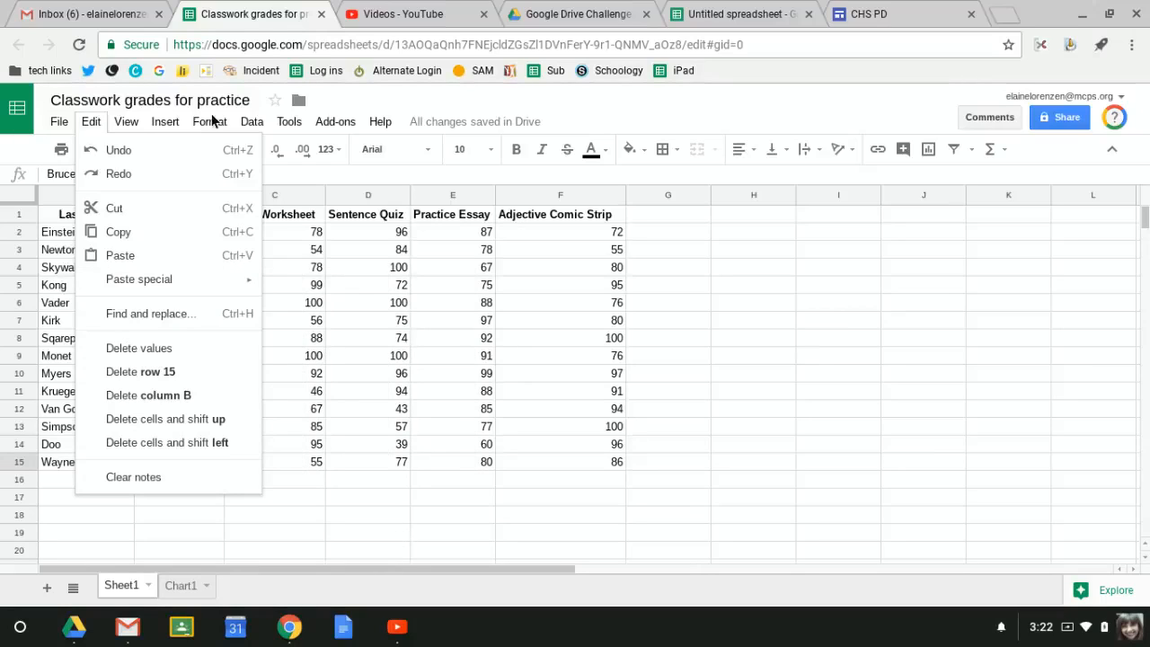
# Freeze the first row of the sheet and check that the headings stay in place.
pyautogui.moveTo(128, 125)
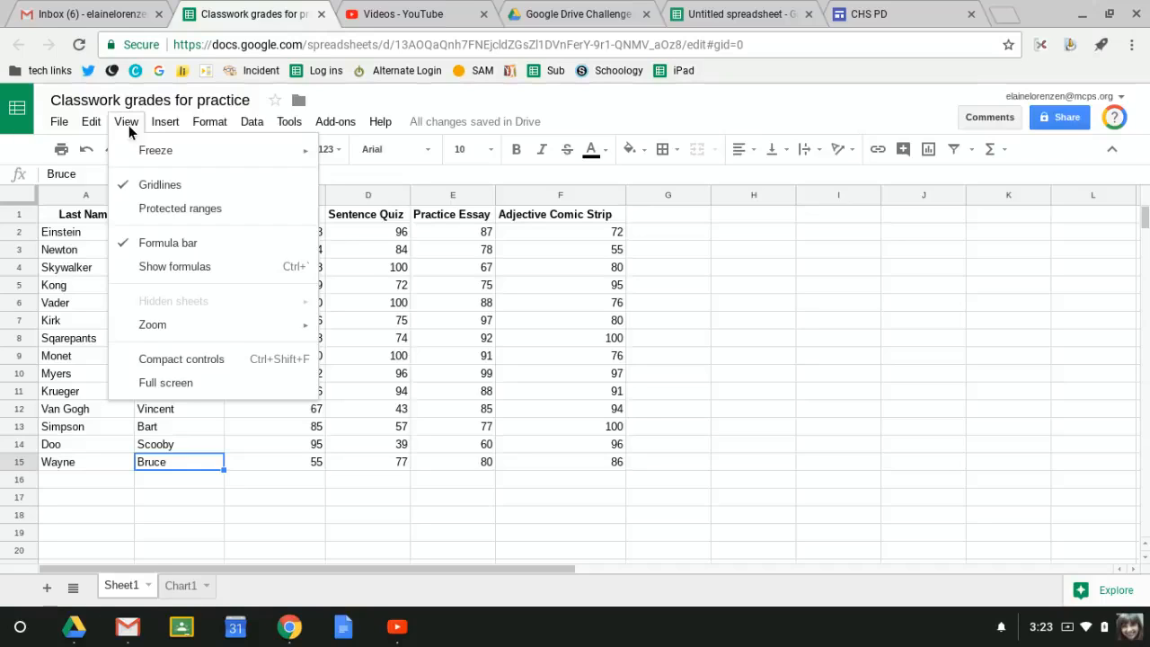
pyautogui.moveTo(146, 154)
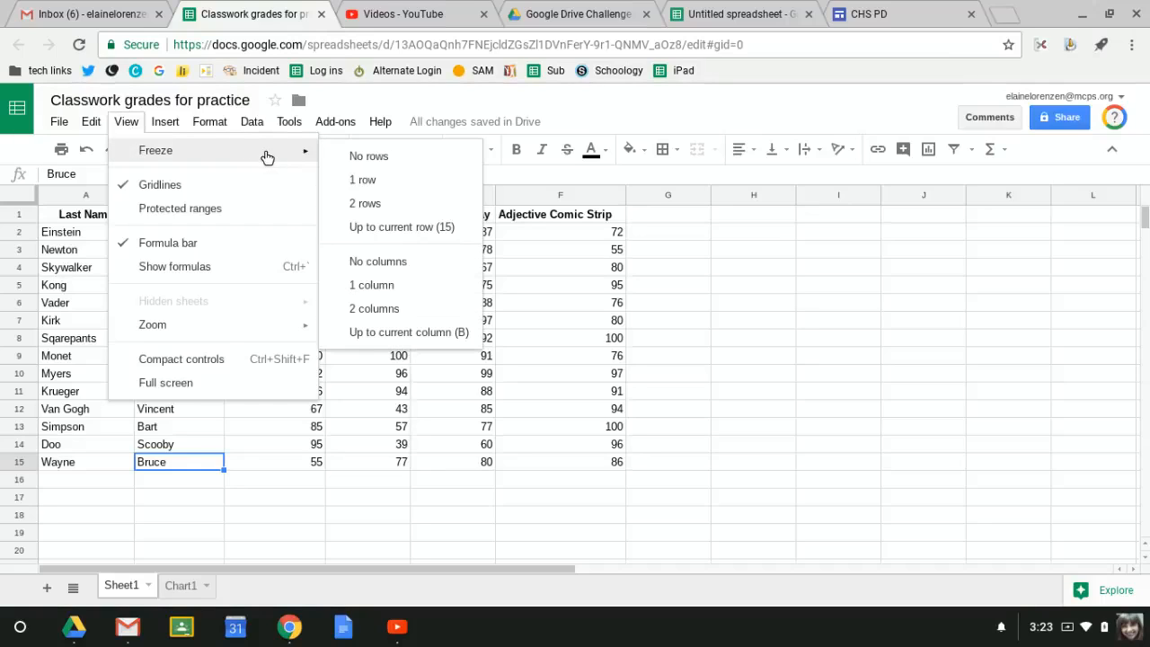
pyautogui.click(364, 181)
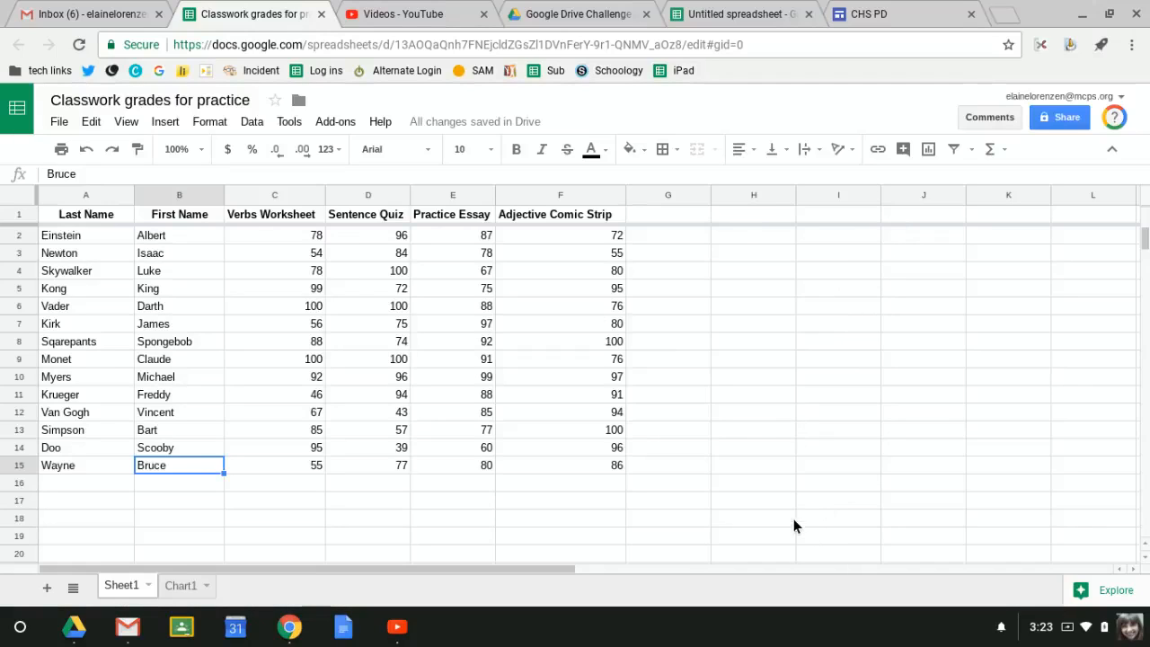
pyautogui.scroll(-5, 778, 397)
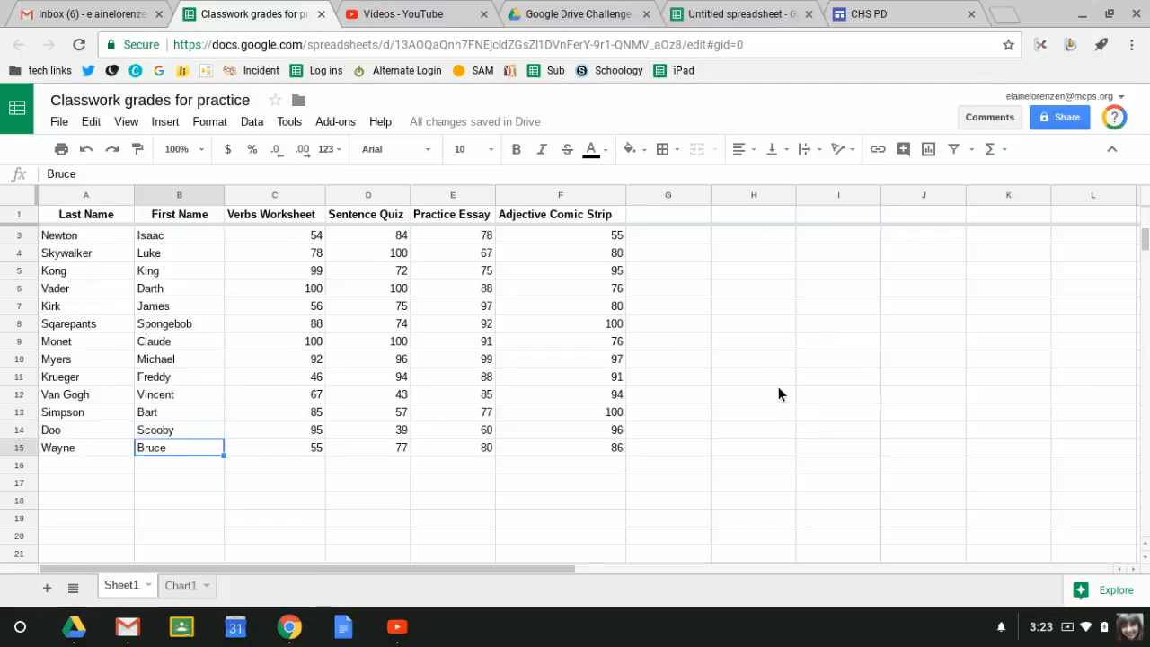
pyautogui.scroll(5, 779, 397)
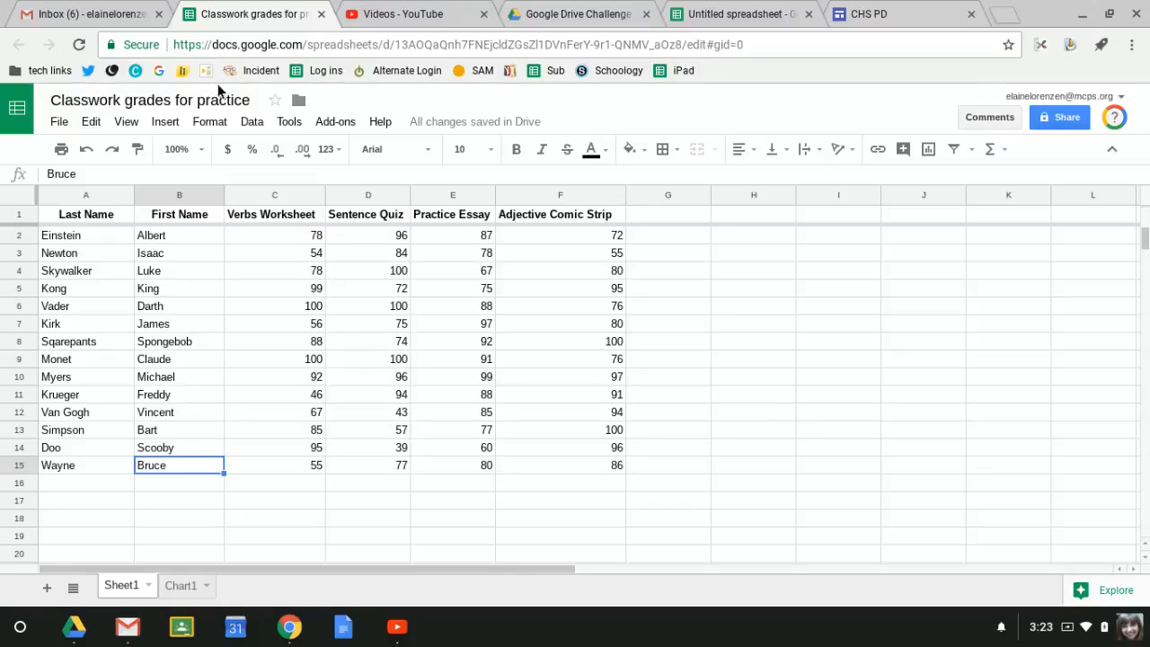
# Hide the sheet's gridlines and show them again.
pyautogui.click(126, 123)
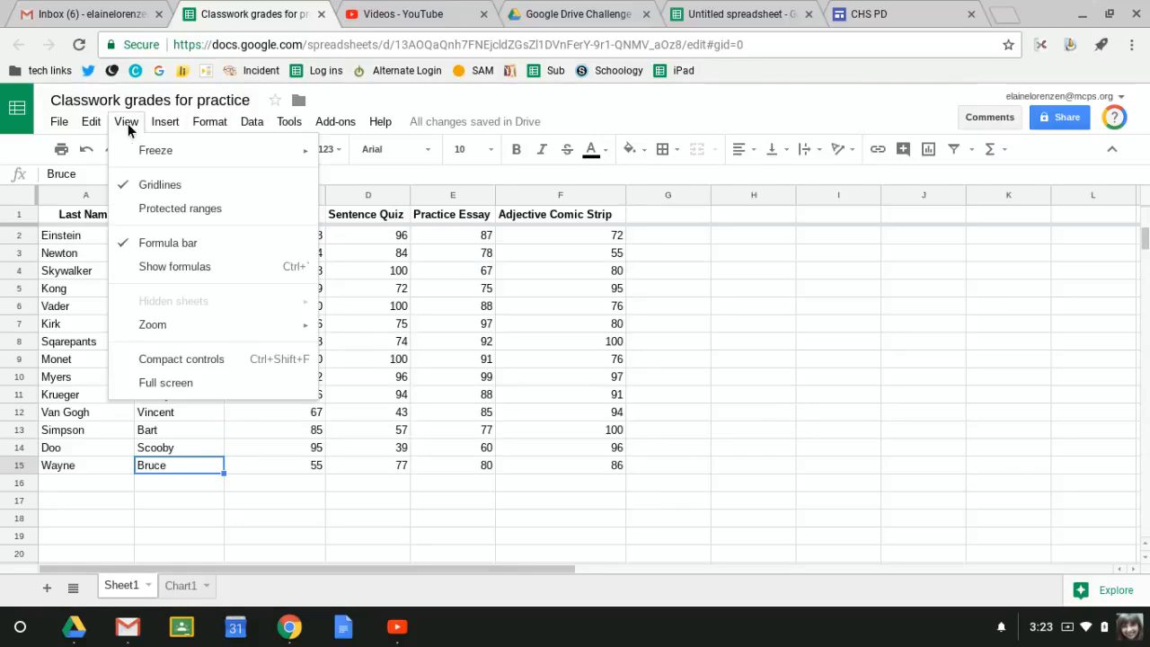
pyautogui.click(142, 186)
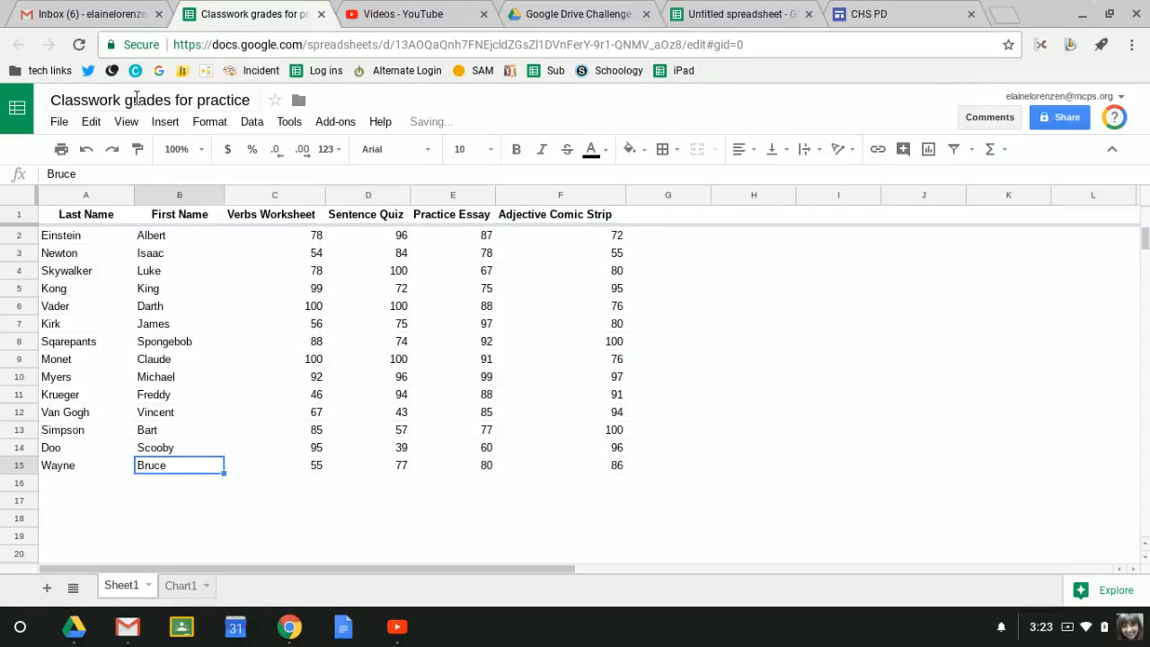
pyautogui.click(129, 121)
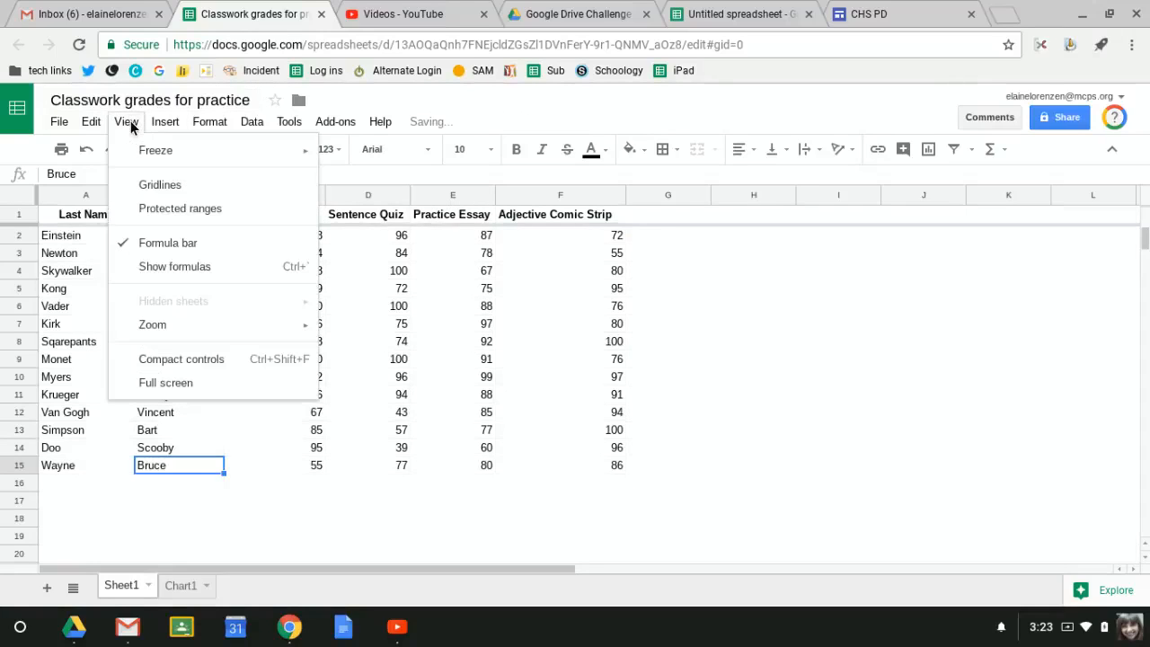
pyautogui.click(129, 194)
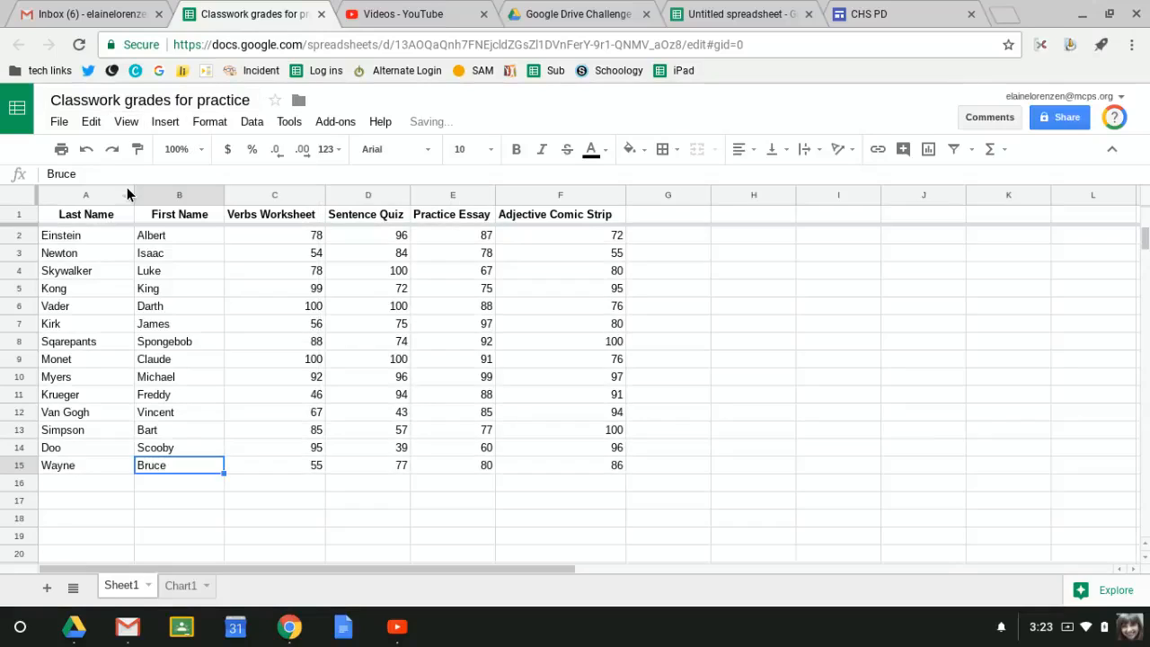
pyautogui.click(127, 122)
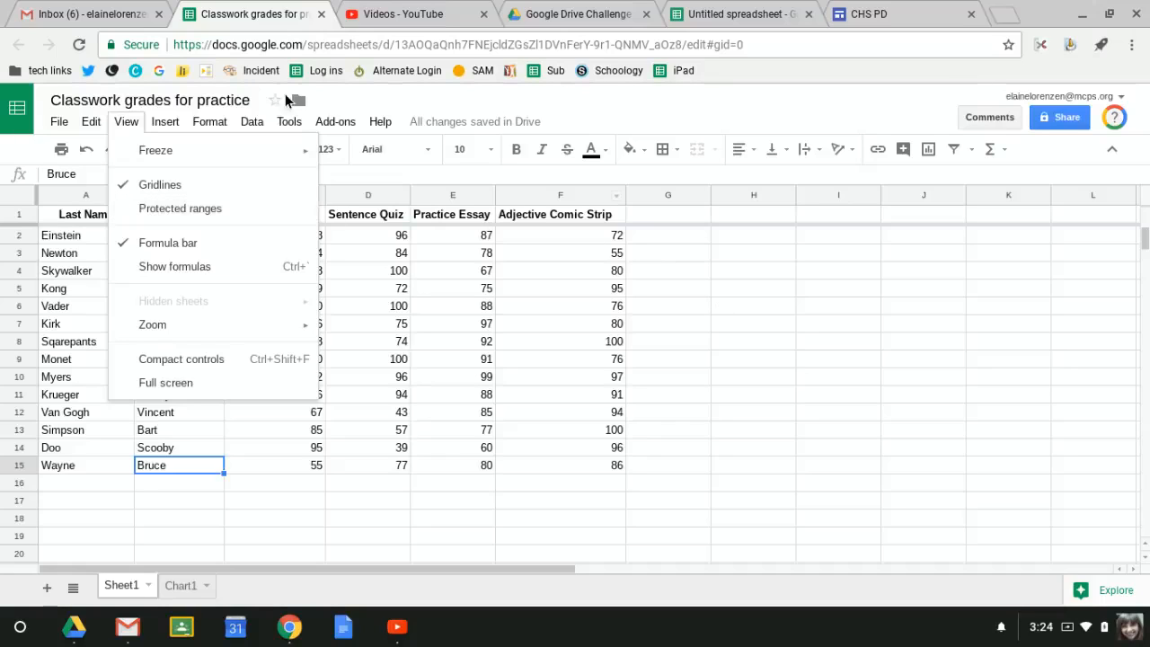
pyautogui.click(159, 130)
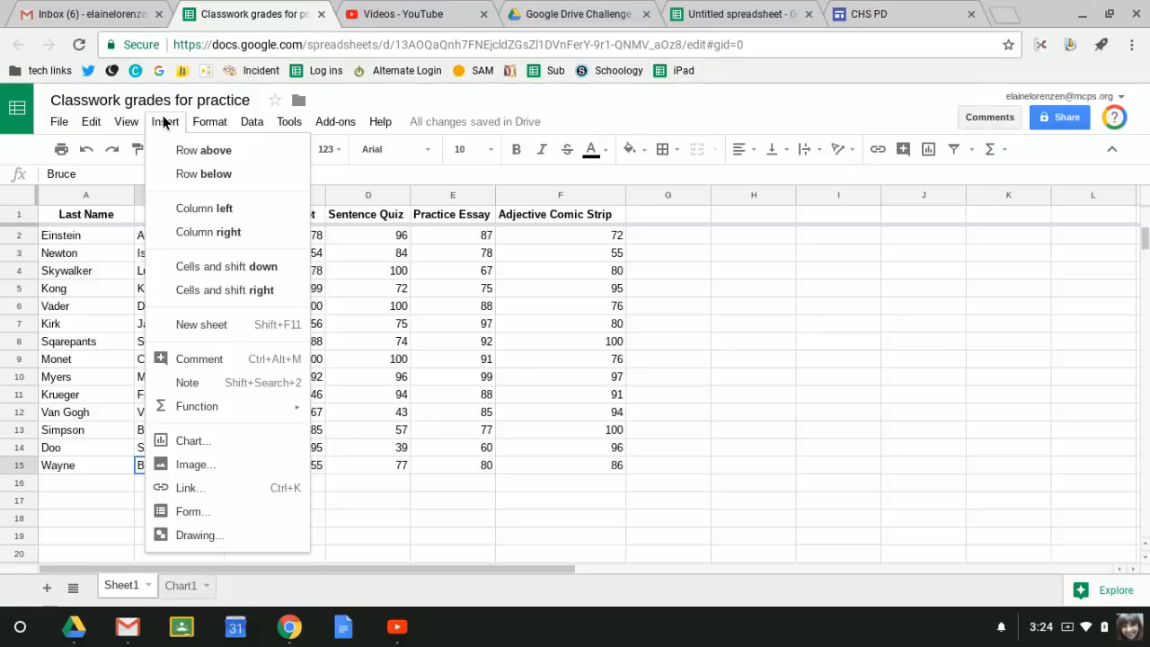
pyautogui.click(378, 123)
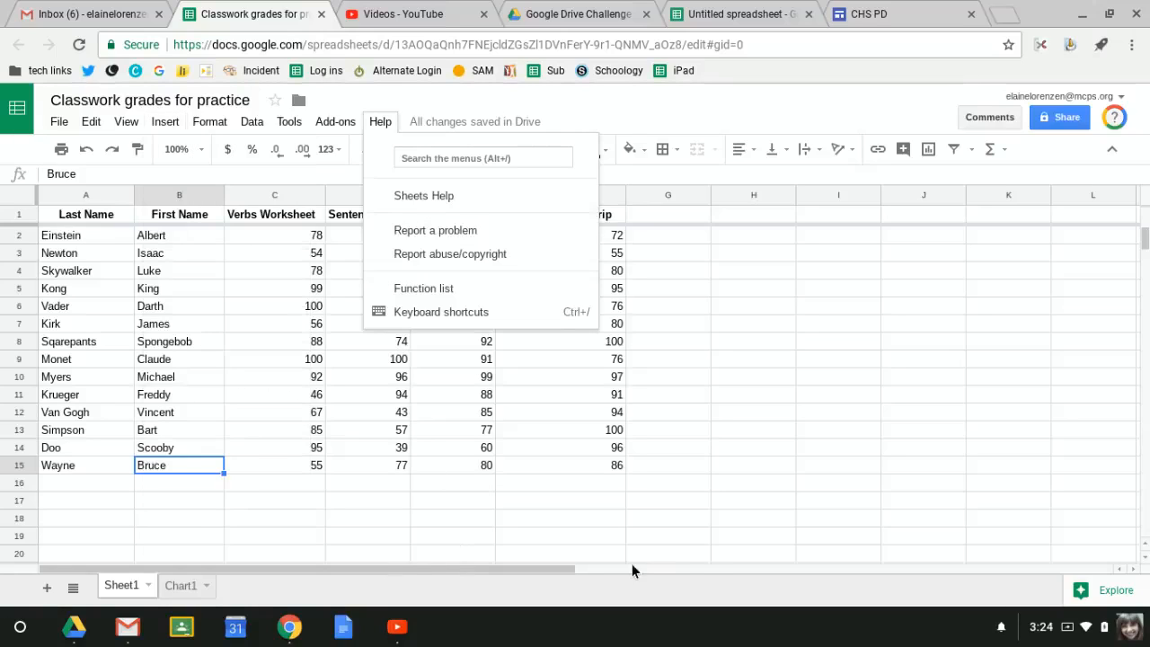
pyautogui.click(712, 520)
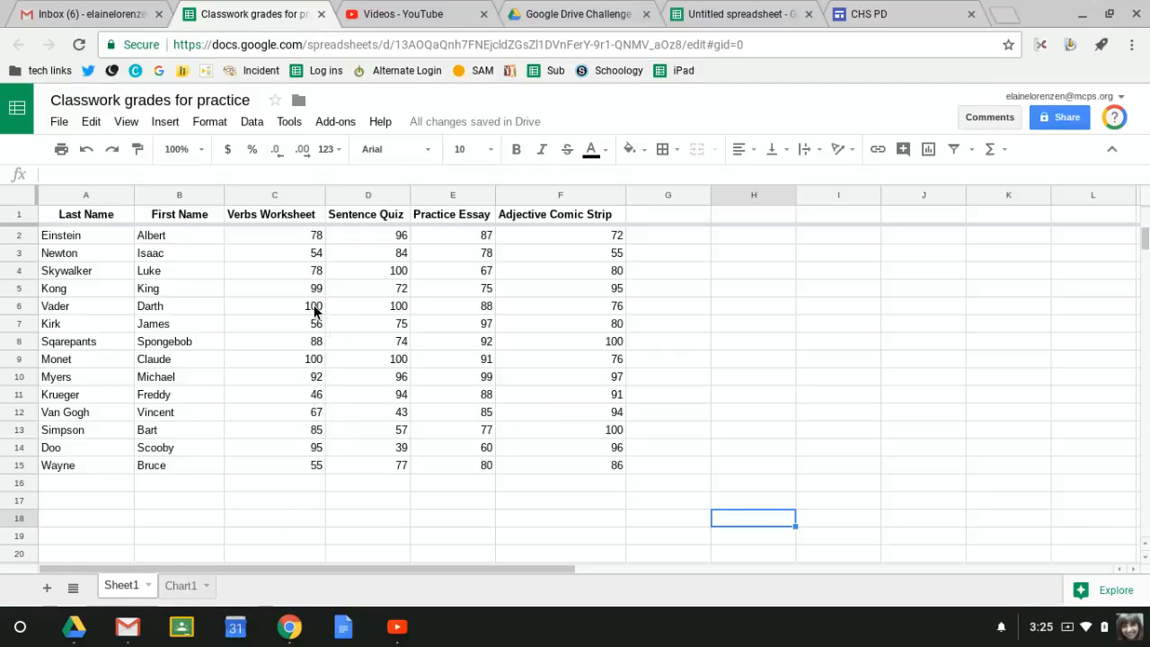
# Add the comment "Great job!" to the Verbs Worksheet grade in cell C6.
pyautogui.click(298, 304)
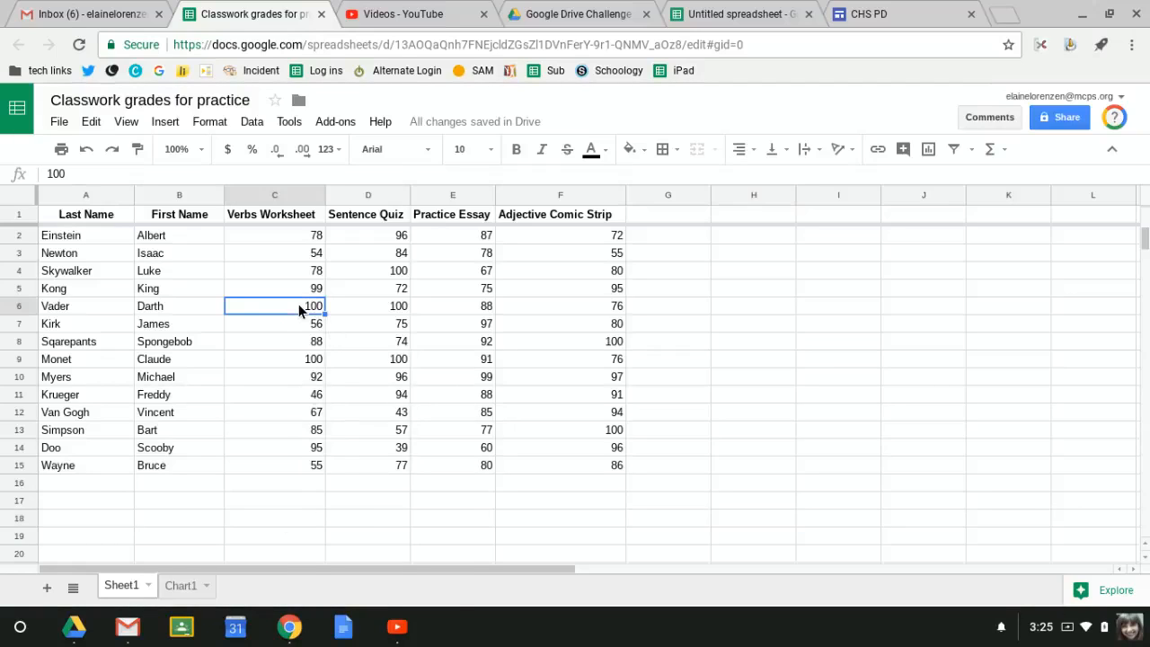
pyautogui.rightClick(298, 304)
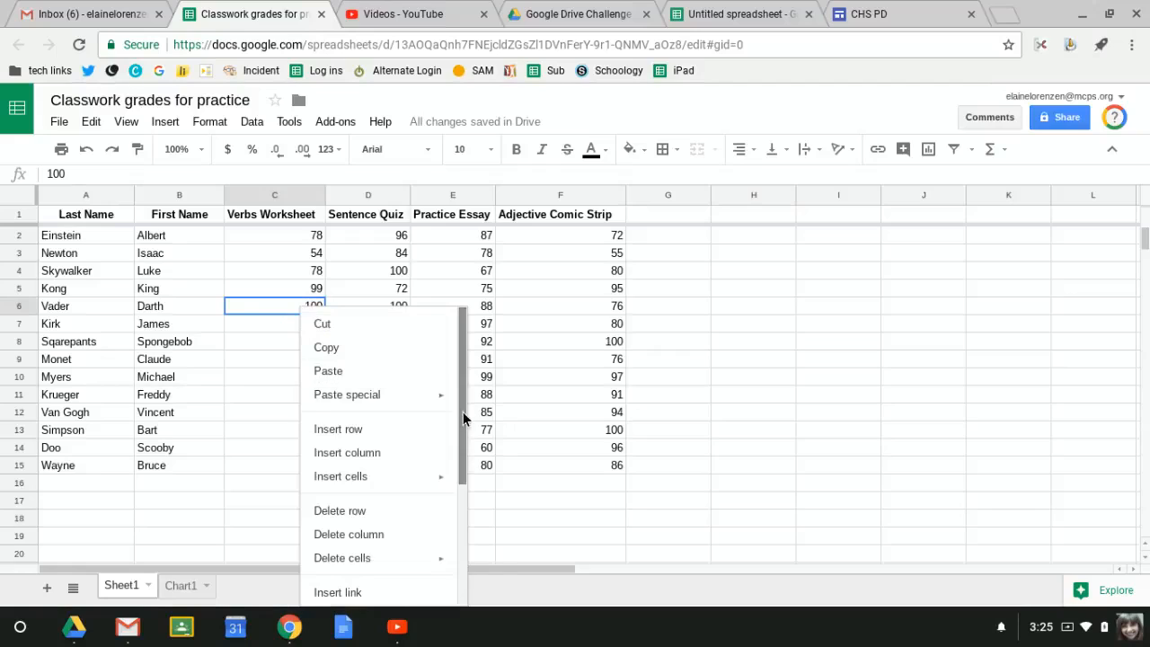
pyautogui.moveTo(463, 412); pyautogui.dragTo(452, 565)
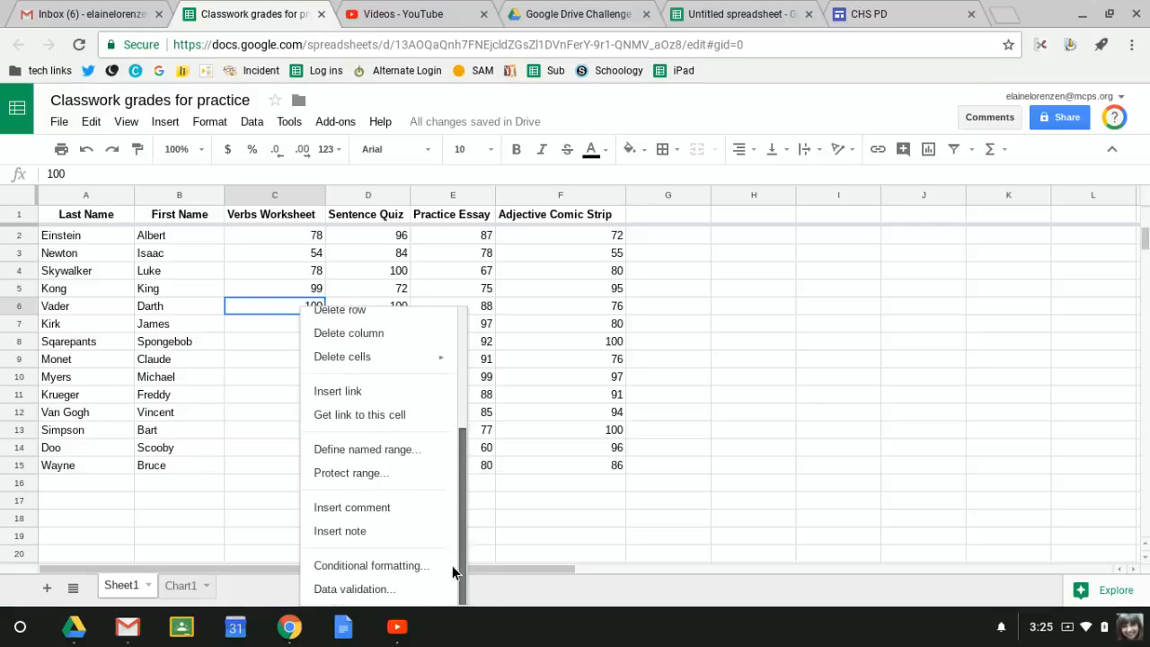
pyautogui.click(397, 508)
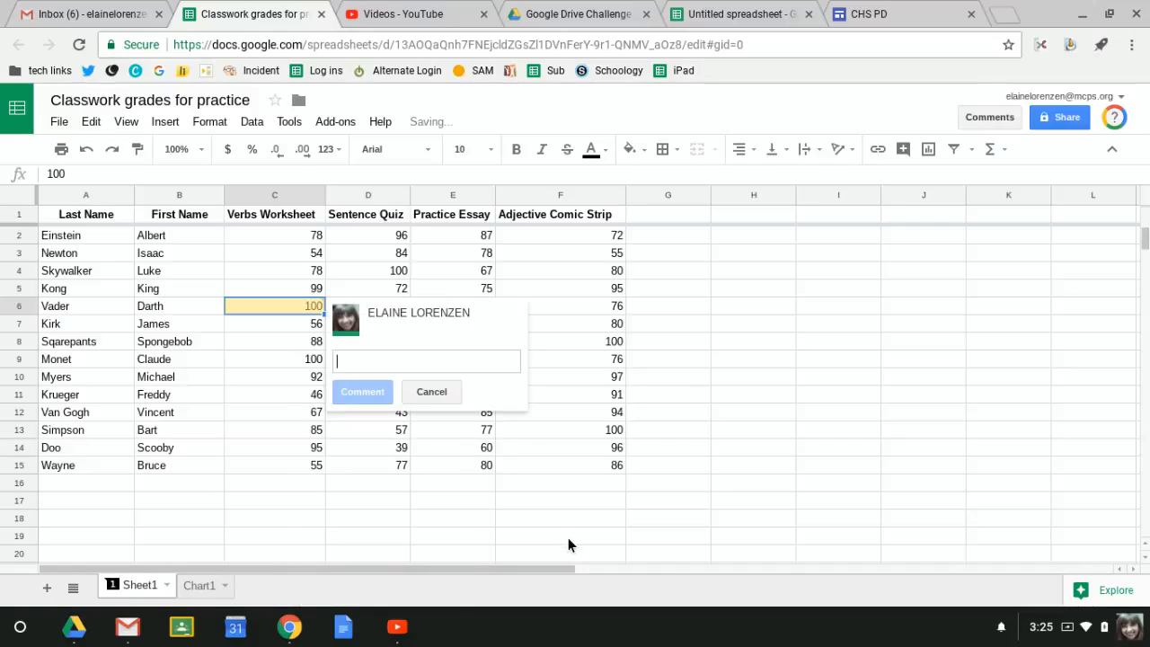
pyautogui.write('Great j')
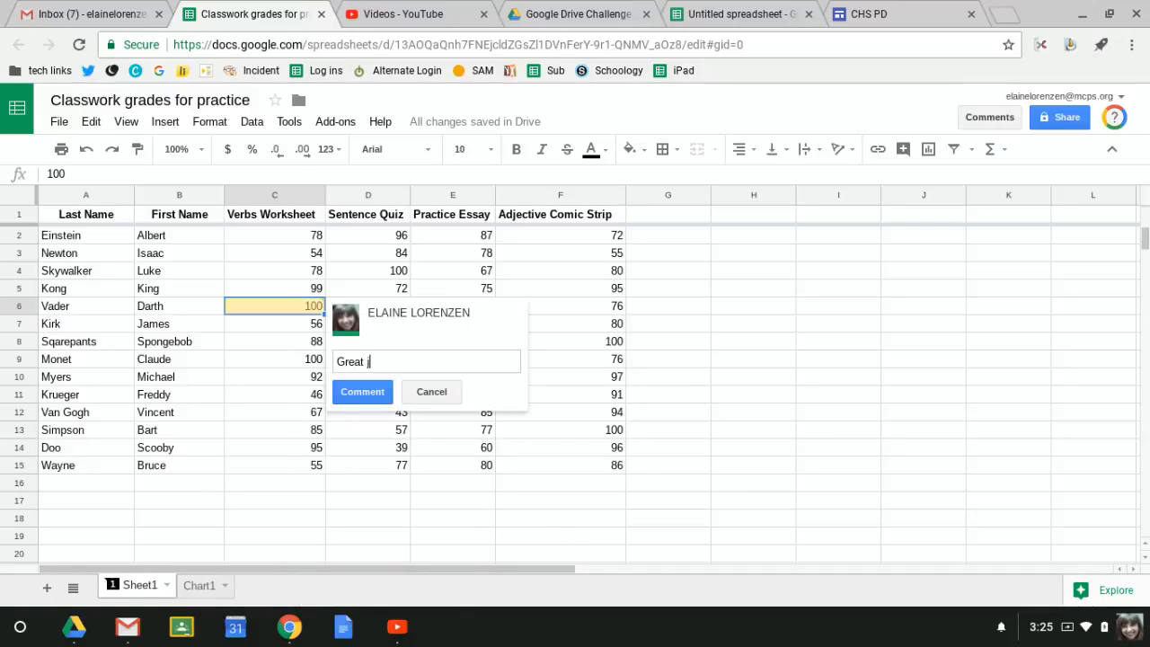
pyautogui.write('ob!')
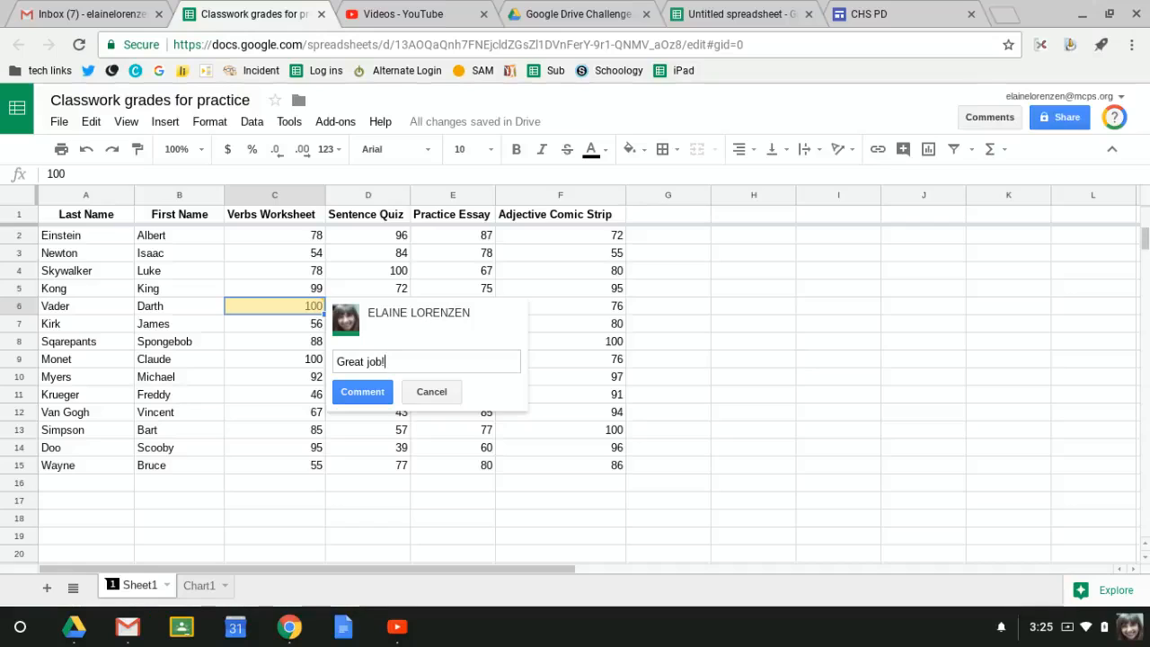
pyautogui.click(370, 389)
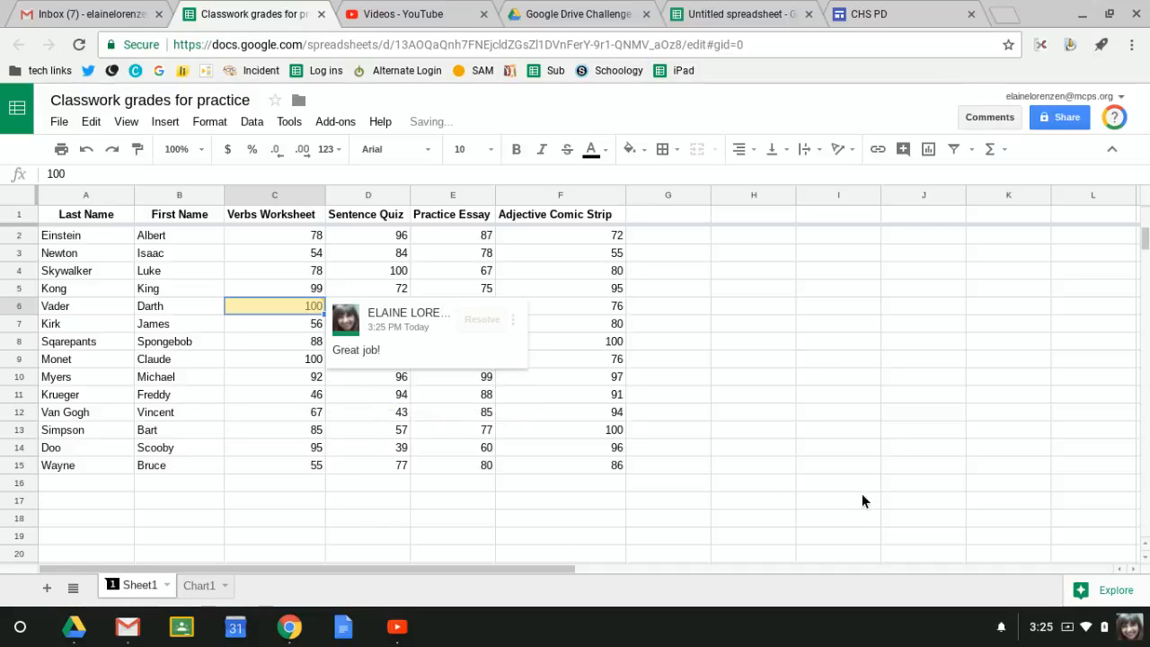
pyautogui.click(240, 487)
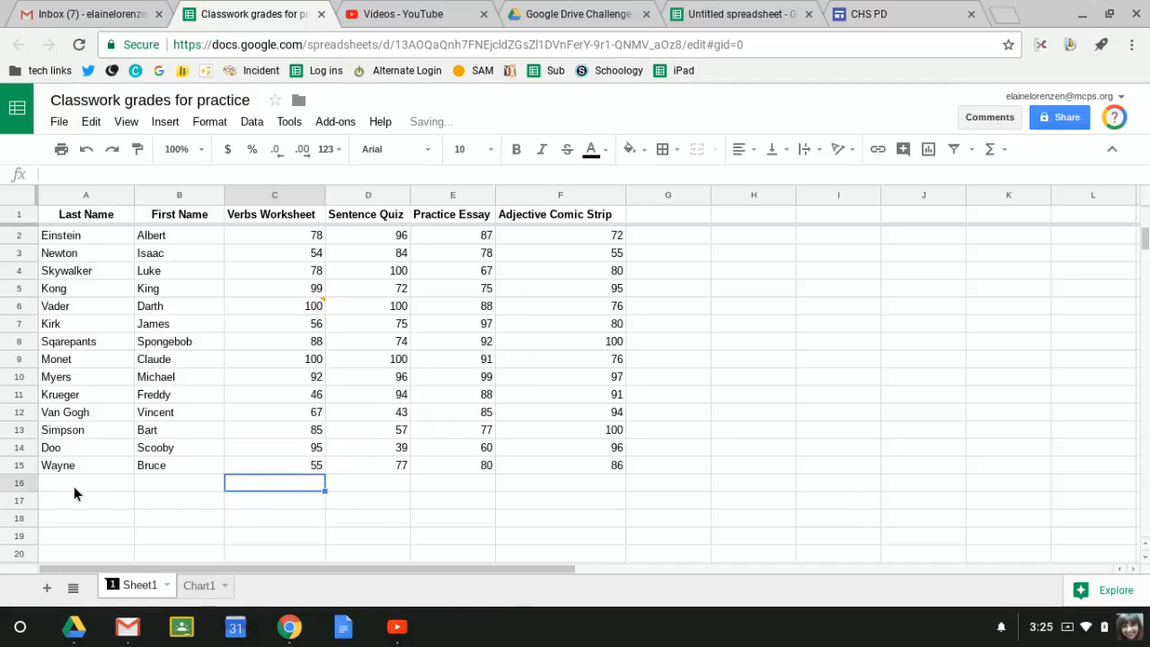
# Add the note "Get heartworm medication" to the first name Scooby in cell B14.
pyautogui.click(163, 454)
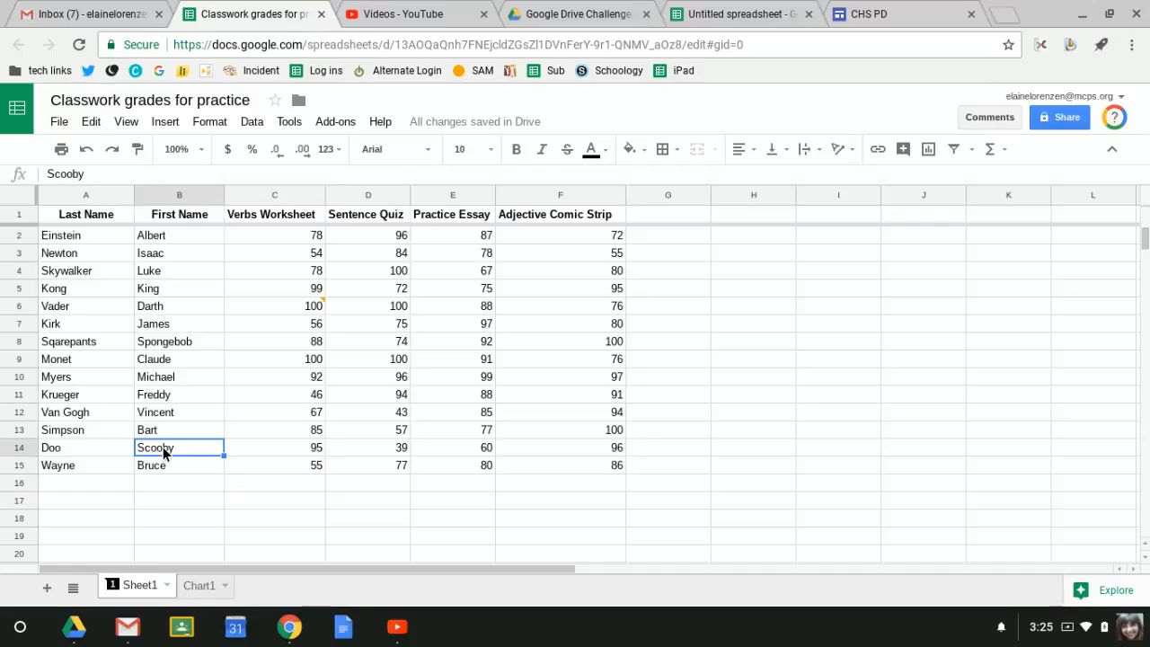
pyautogui.rightClick(189, 449)
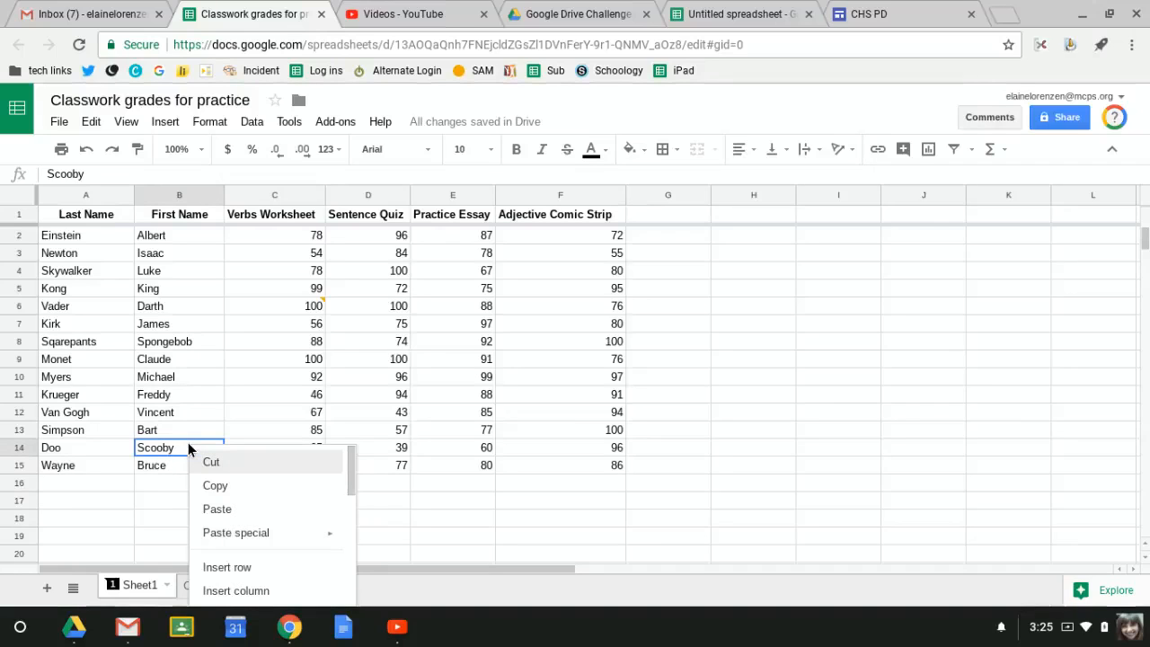
pyautogui.moveTo(348, 478); pyautogui.dragTo(354, 580)
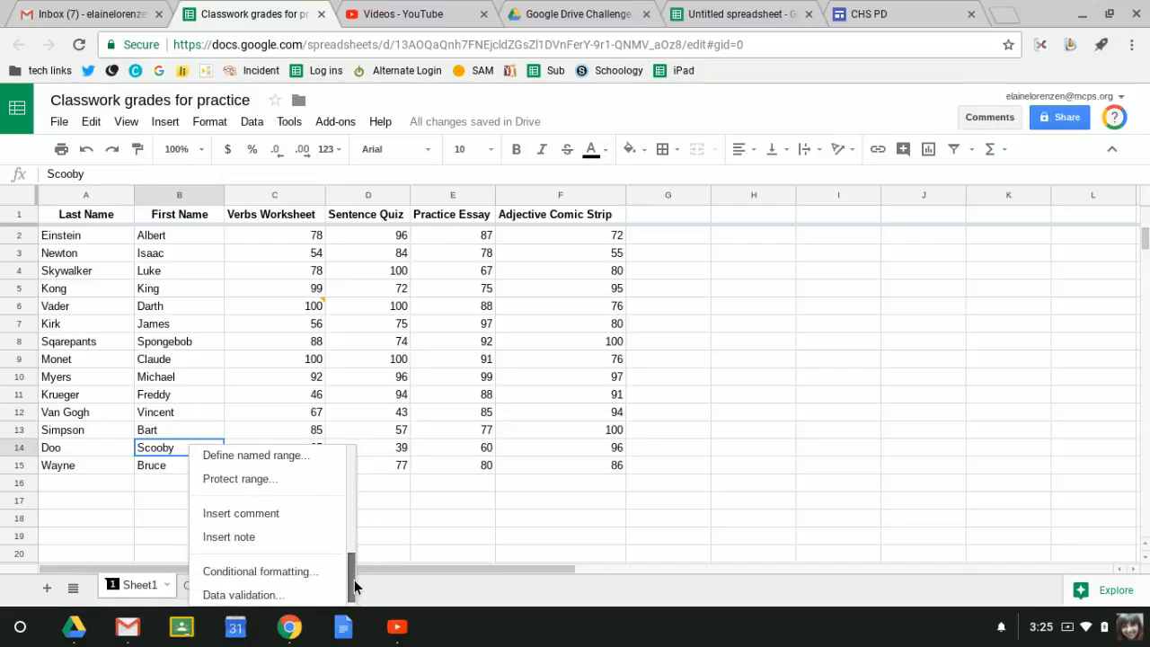
pyautogui.click(269, 546)
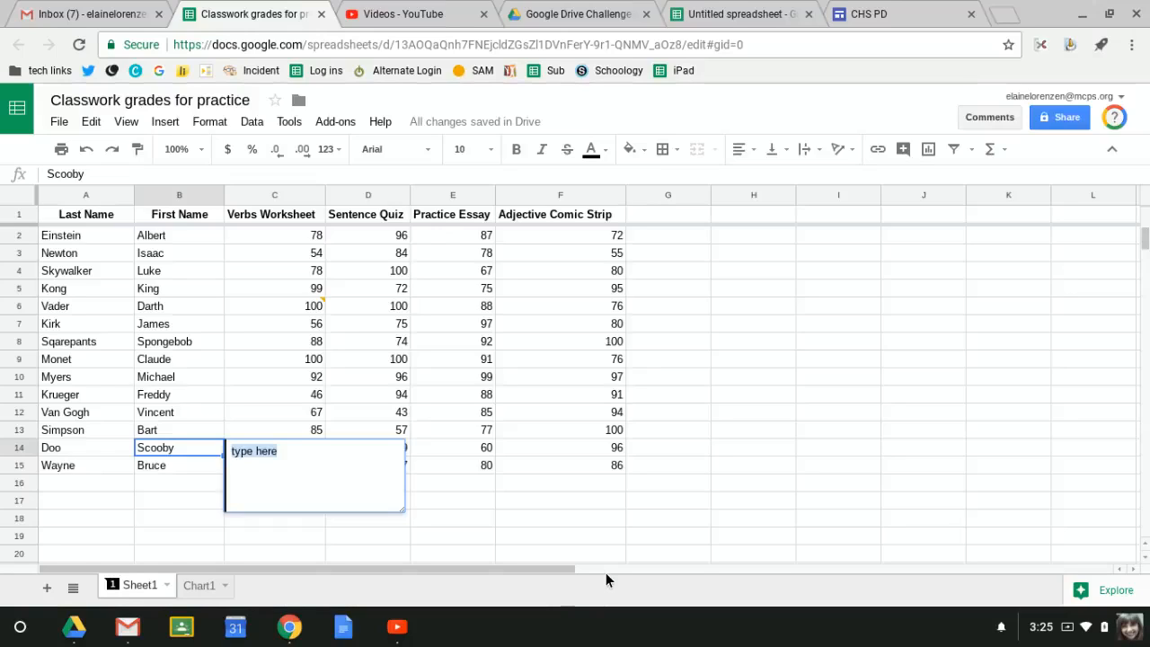
pyautogui.write('Get ')
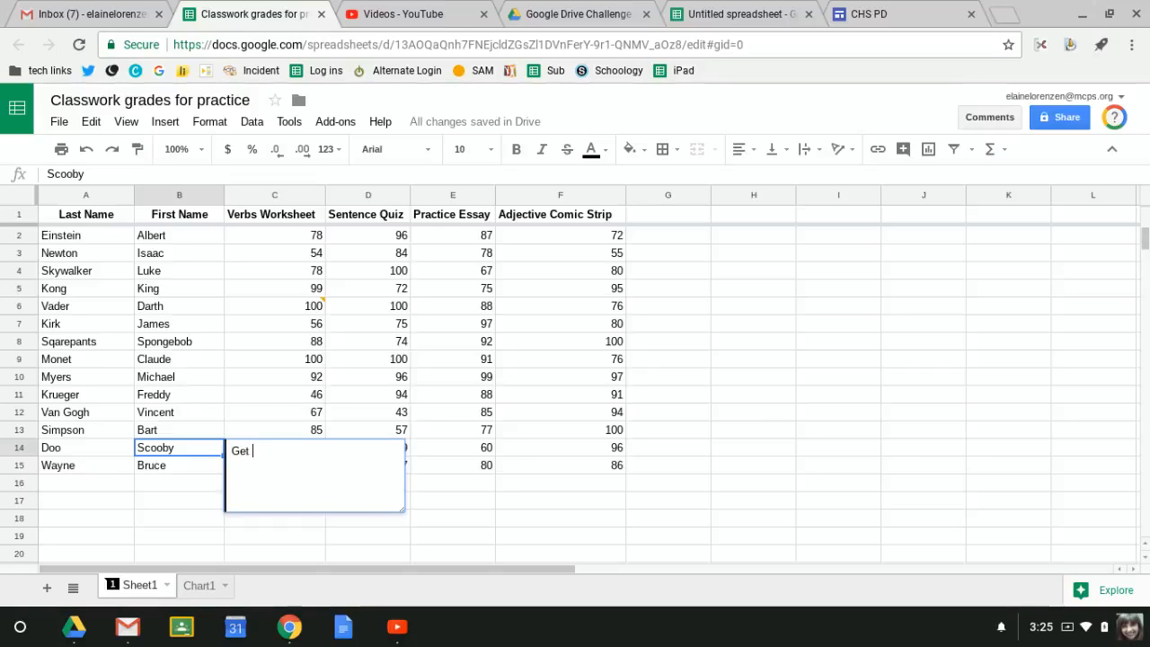
pyautogui.write('heartwo')
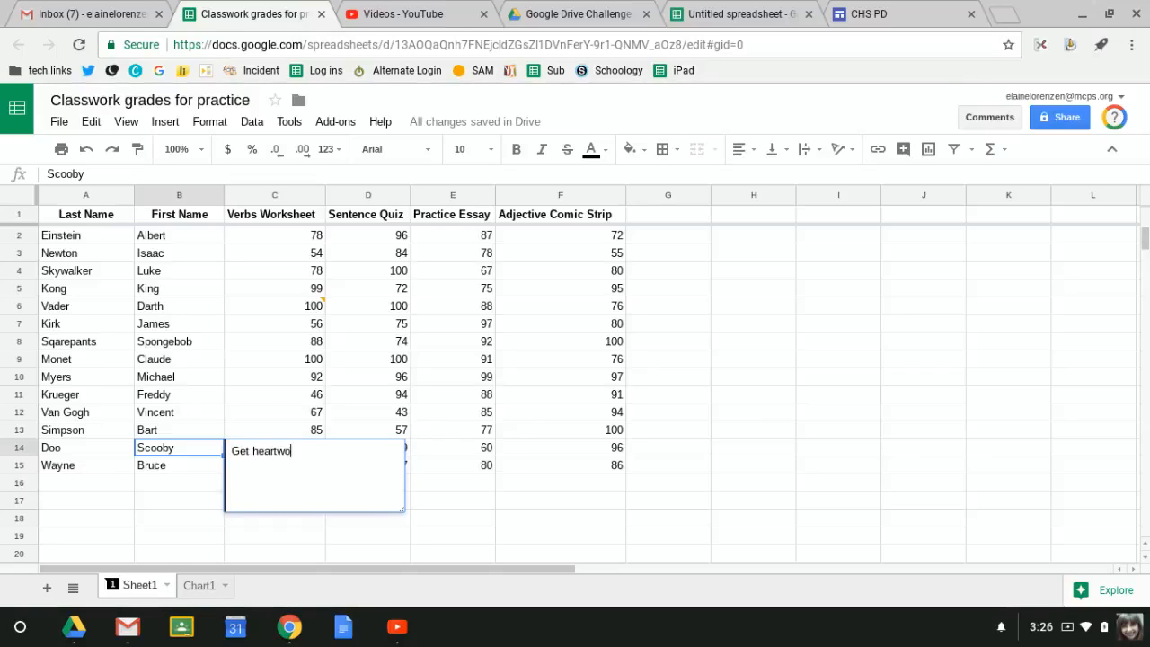
pyautogui.write('rm medication')
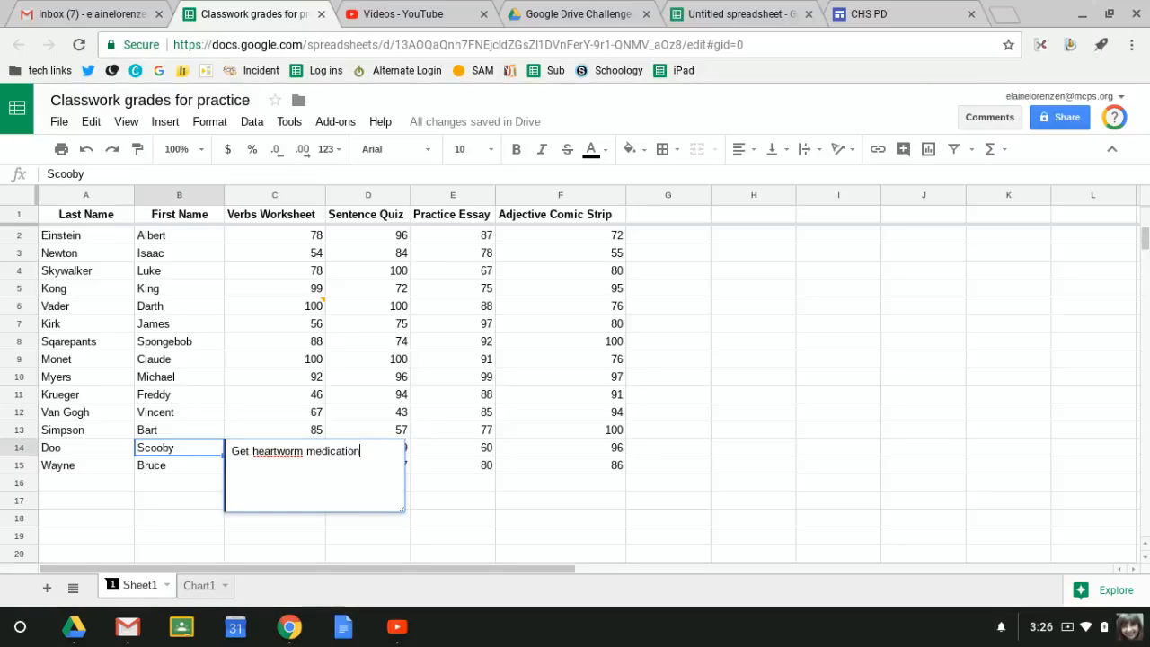
pyautogui.press('Return')
pyautogui.click(487, 515)
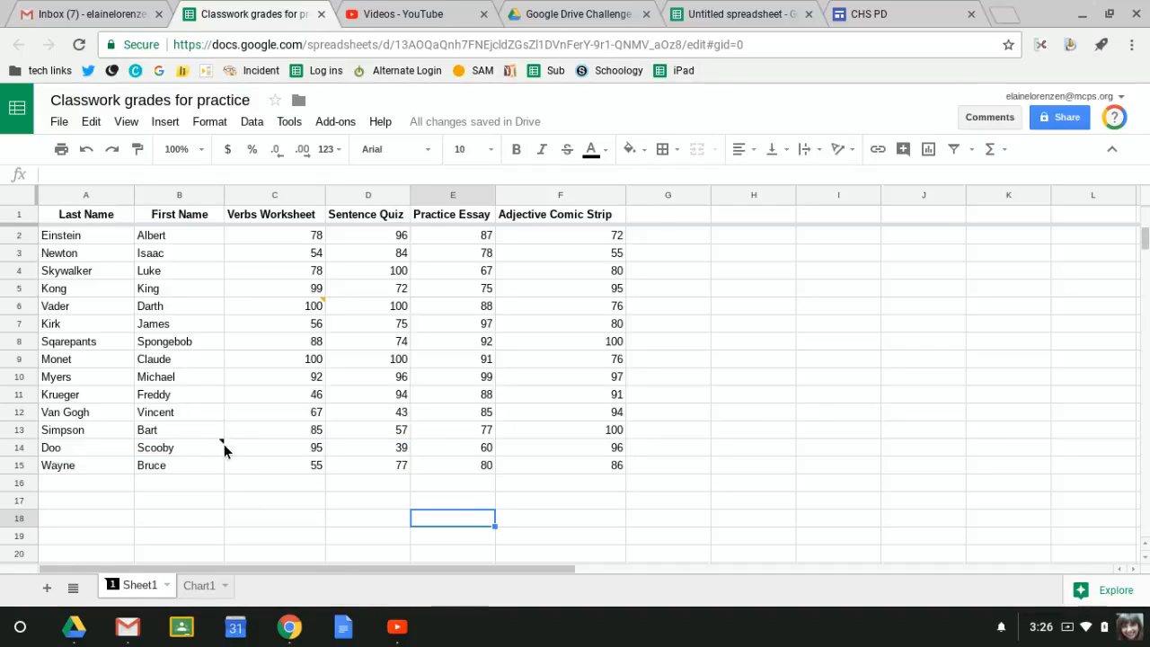
# View the note on cell B14 and open the comment on cell C6 to compare them, then close it.
pyautogui.moveTo(222, 446)
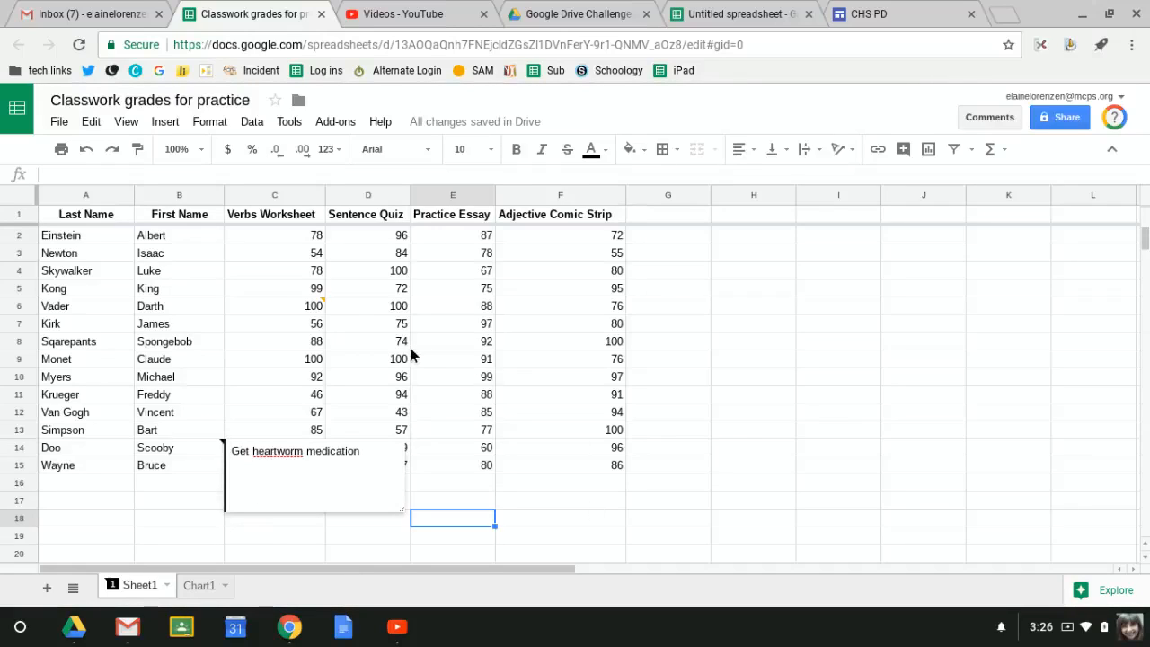
pyautogui.moveTo(320, 304)
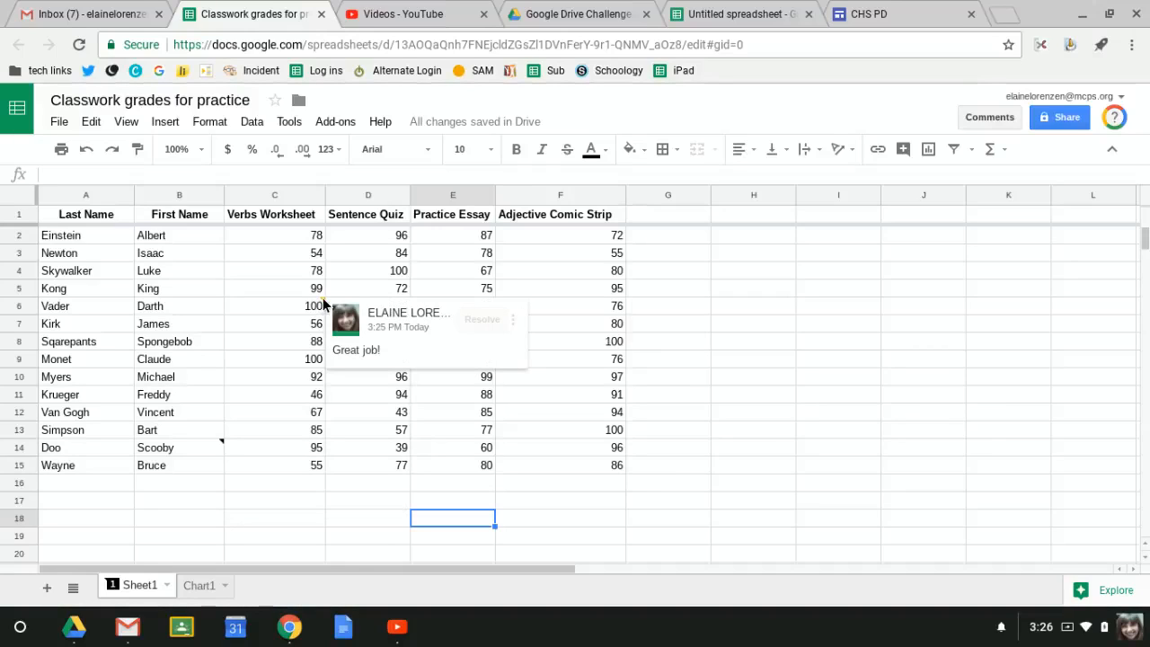
pyautogui.click(372, 351)
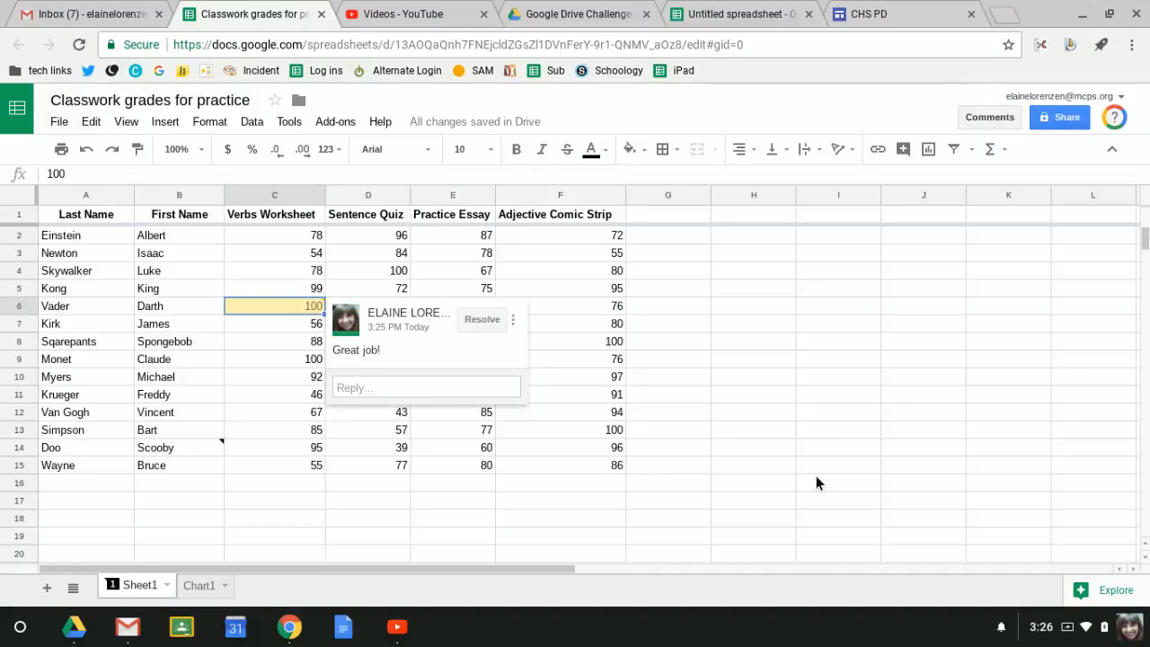
pyautogui.click(787, 517)
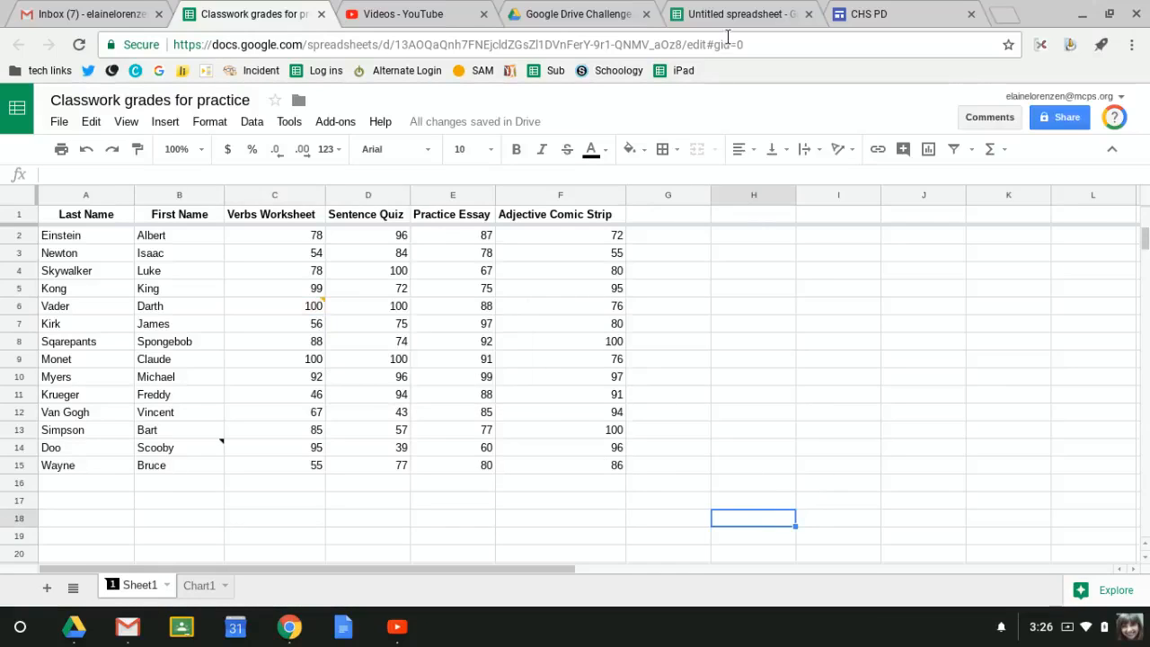